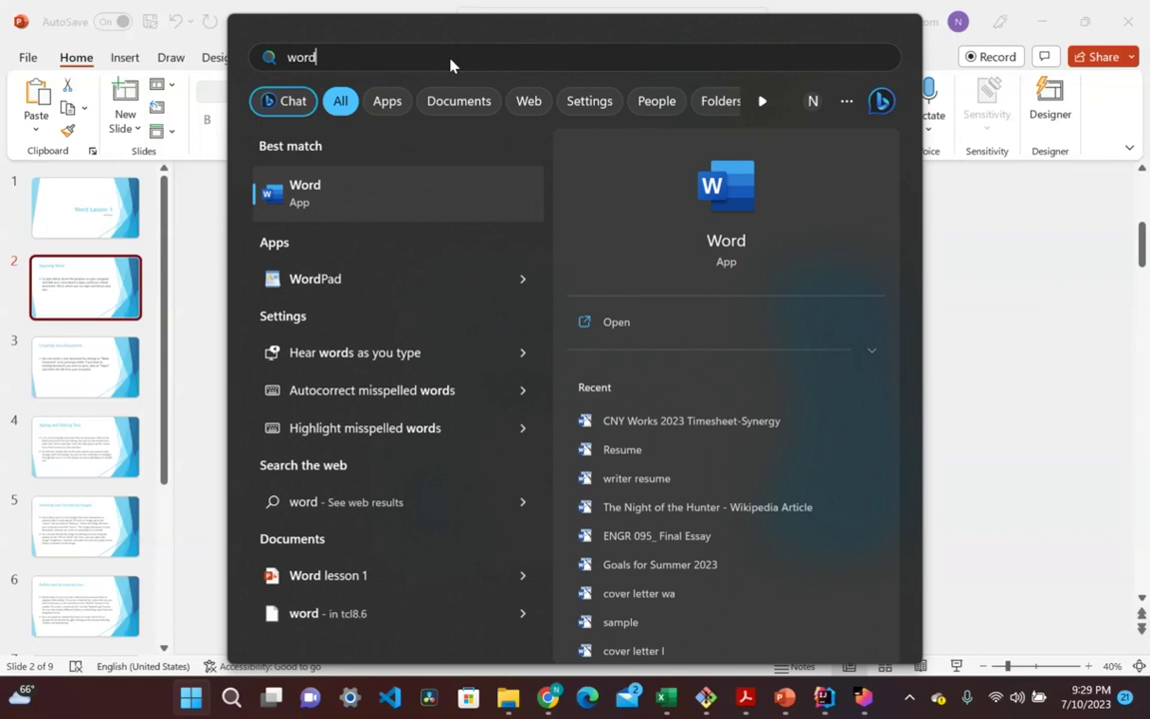
Step: Open Word with a new blank document and arrange it side by side with the PowerPoint lesson
left_click(626, 324)
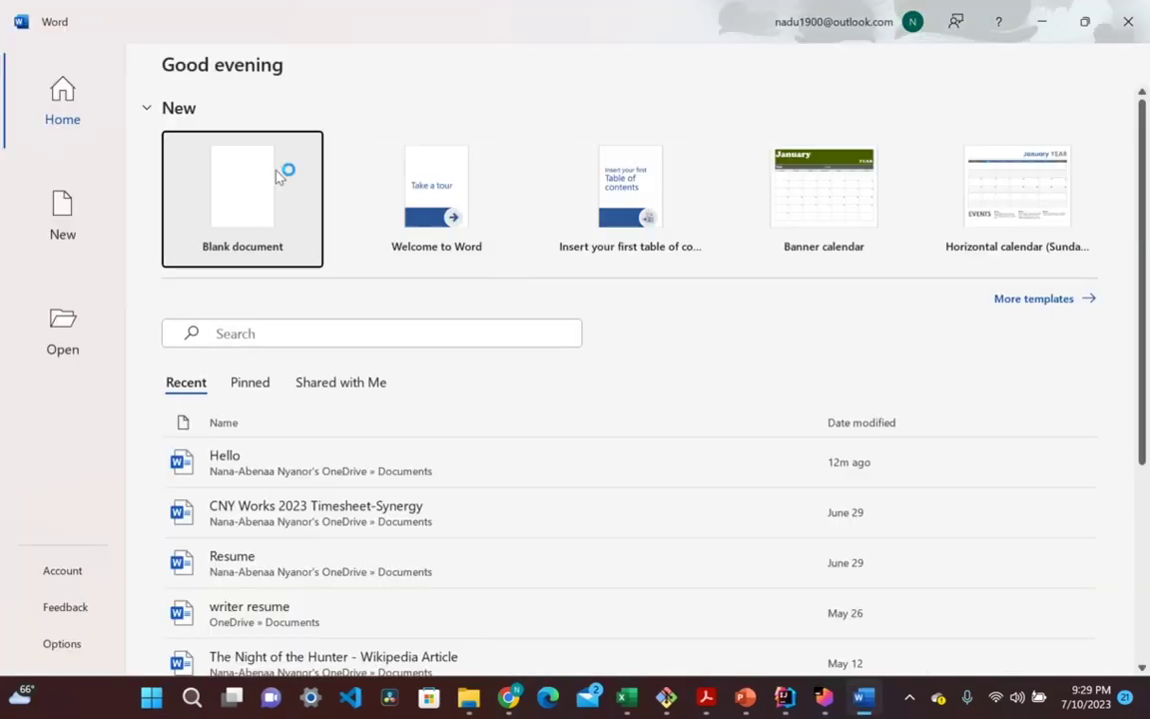
left_click(251, 205)
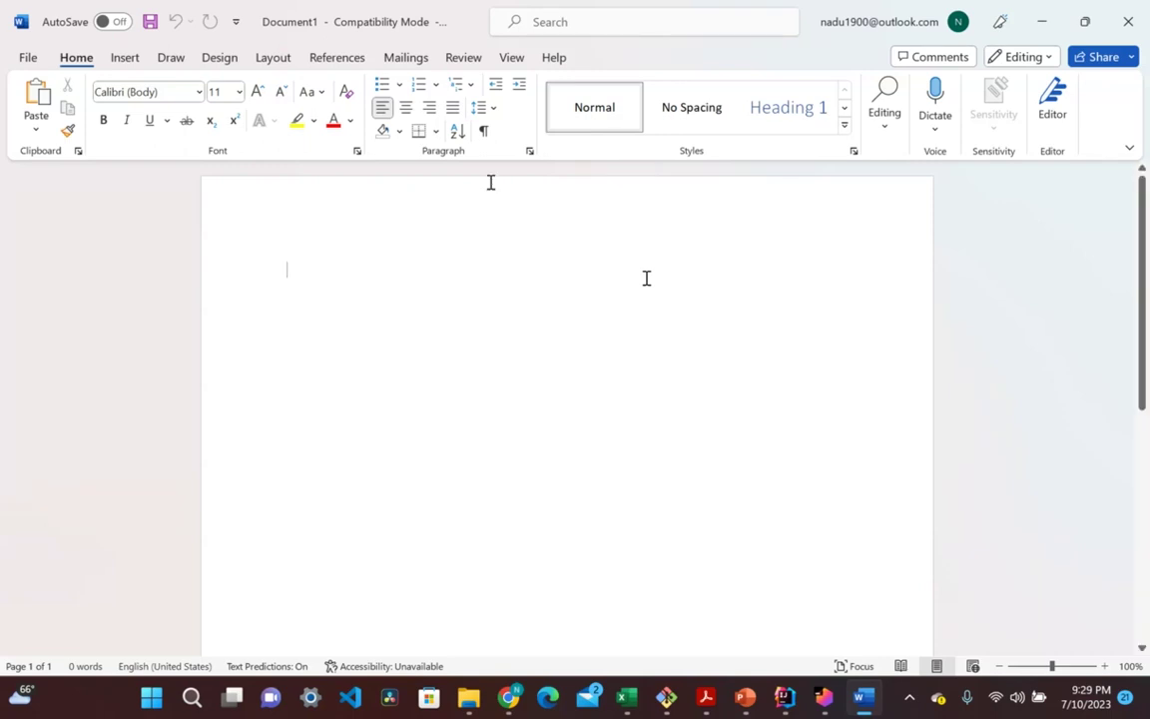
left_click_drag(817, 50, 1148, 160)
left_click(140, 125)
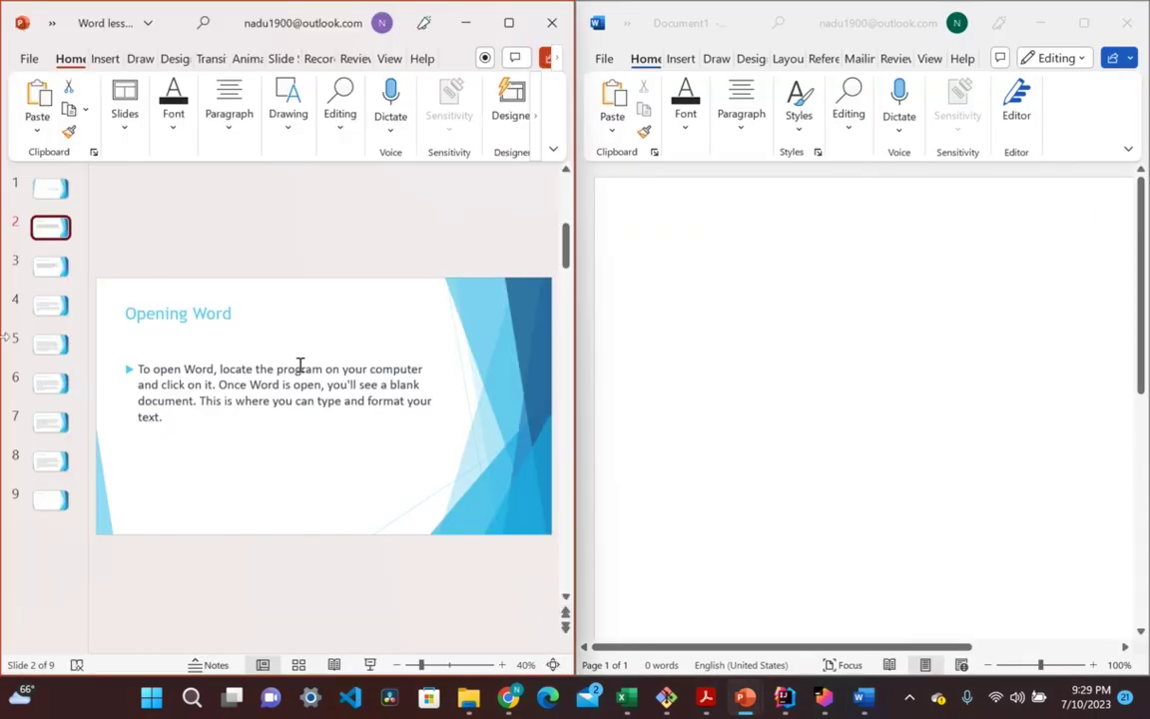
left_click(927, 252)
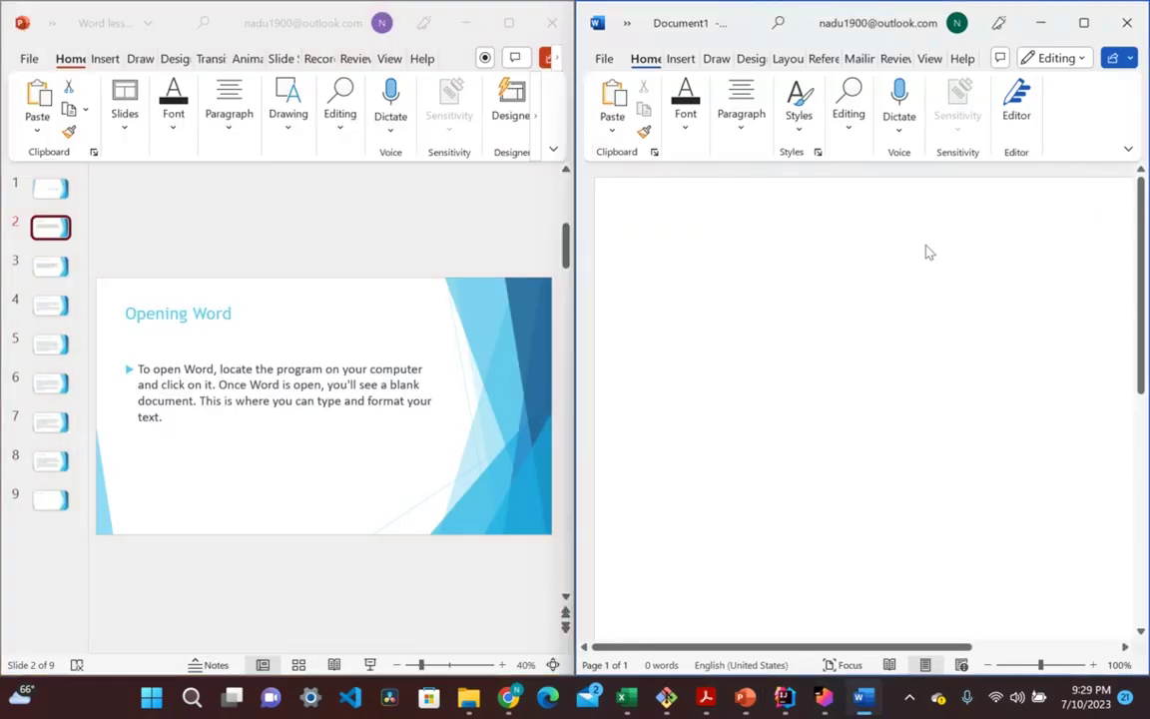
Step: Go to the lesson slide on typing and editing text, and return to the blank Word document
left_click(58, 265)
left_click(57, 308)
left_click(725, 302)
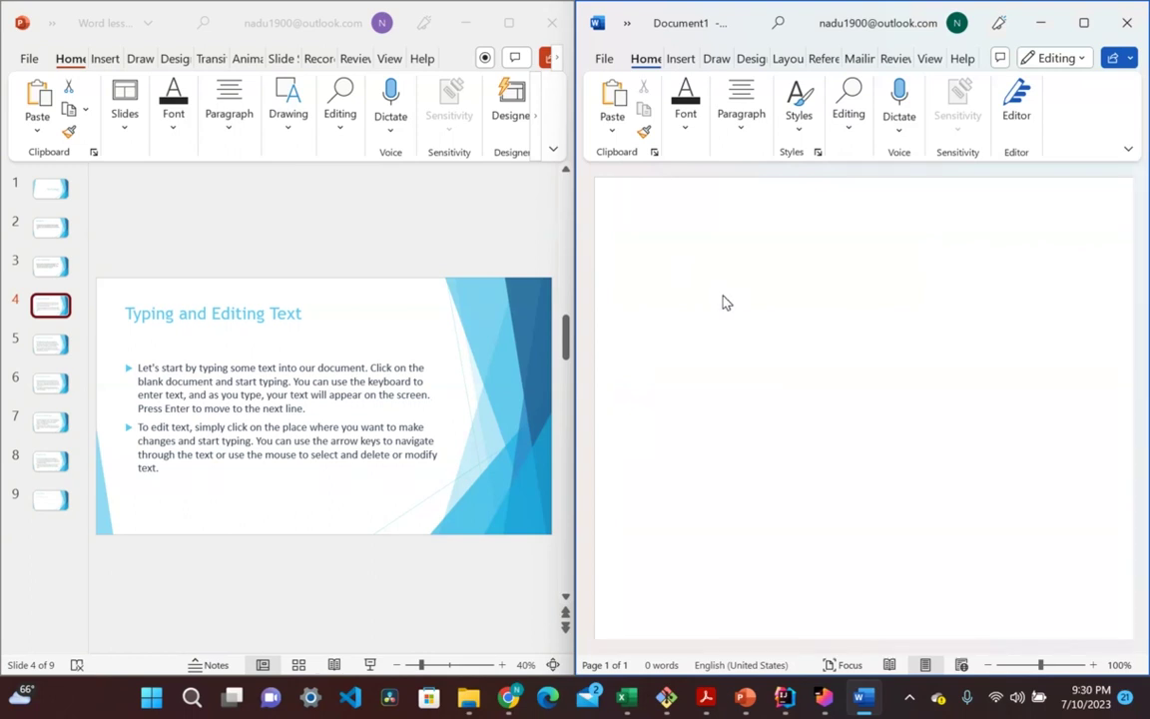
Step: Write two lines starting "My name is", the first completed with the short first name and a period, the second with the hyphenated first name
type("My, name")
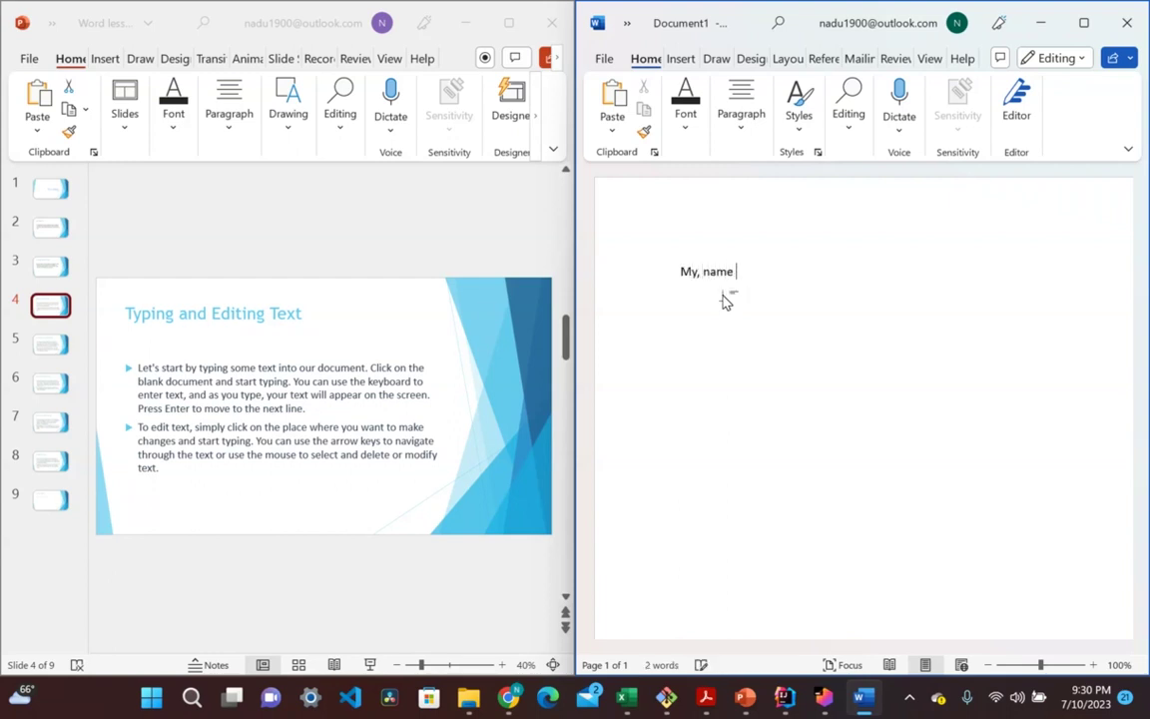
key("BackSpace")
key("BackSpace")
key("BackSpace")
key("BackSpace")
type("name is Nana.")
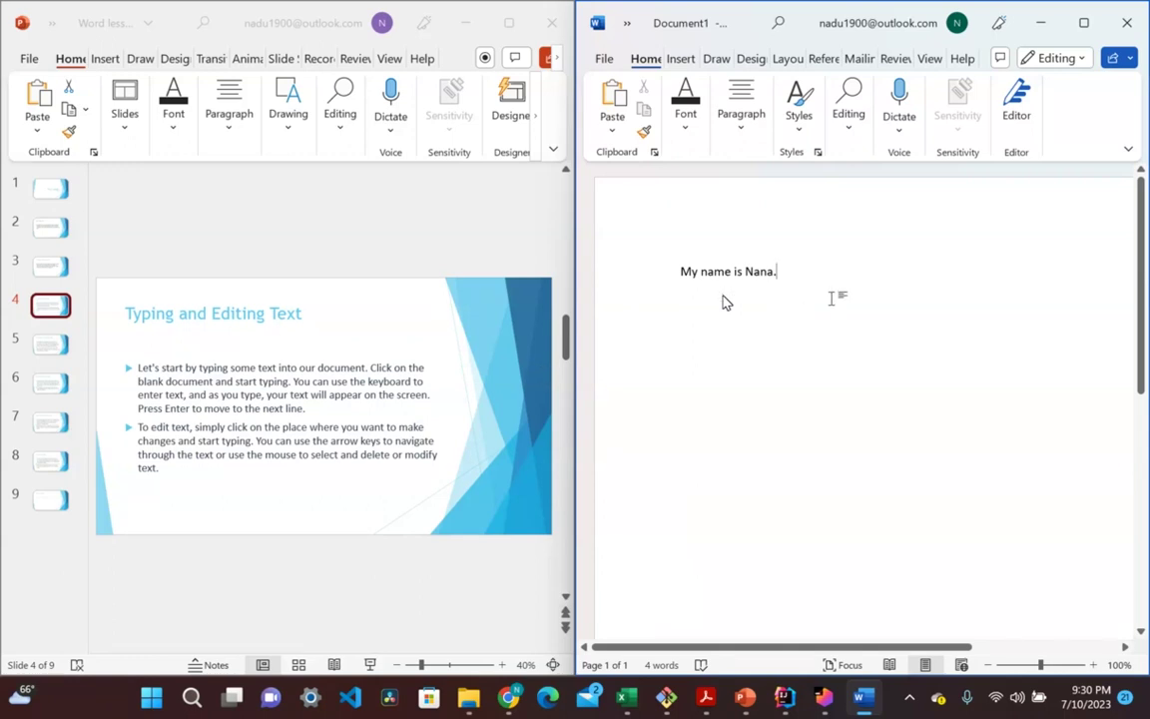
key("Return")
type("My name is Nana-Abenaa")
Step: Add a third line reading "Hello, how are you?" below the two name lines
key("Return")
type("Hia")
key("BackSpace")
key("BackSpace")
type("el")
type("lom")
key("BackSpace")
type(", how are you?")
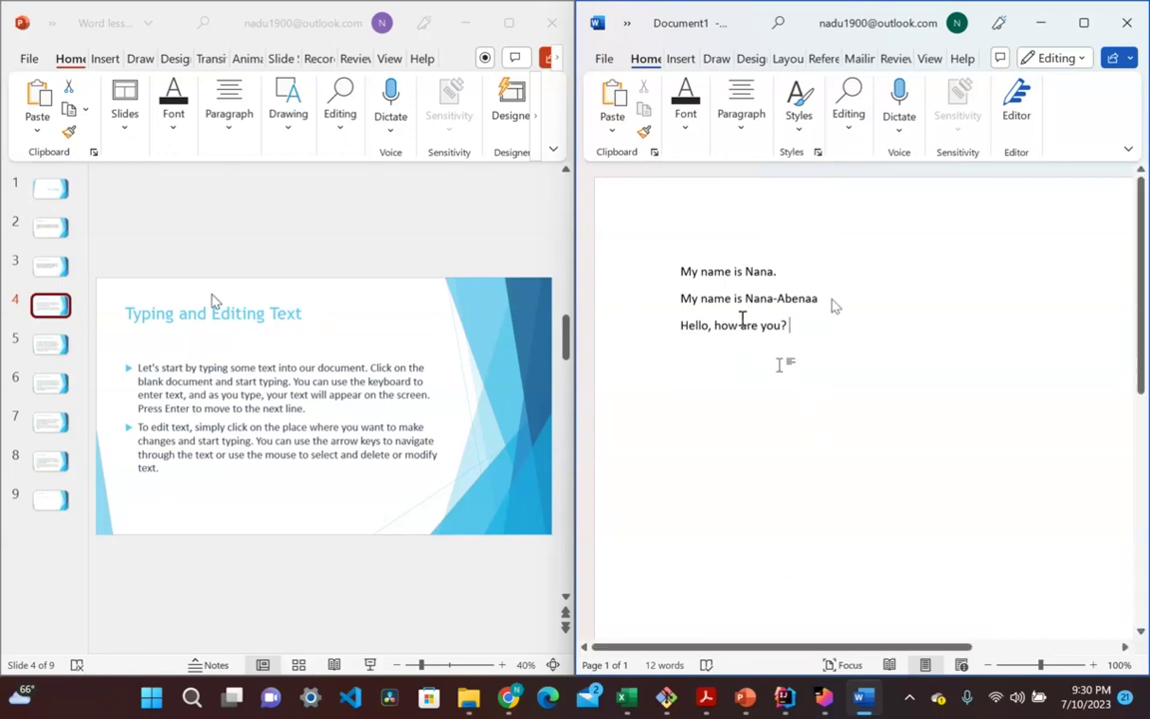
Step: Insert "is your day" before "are you?" in the third line
left_click(809, 328)
key("Left")
key("Left")
key("Left")
key("Left")
key("Left")
key("Left")
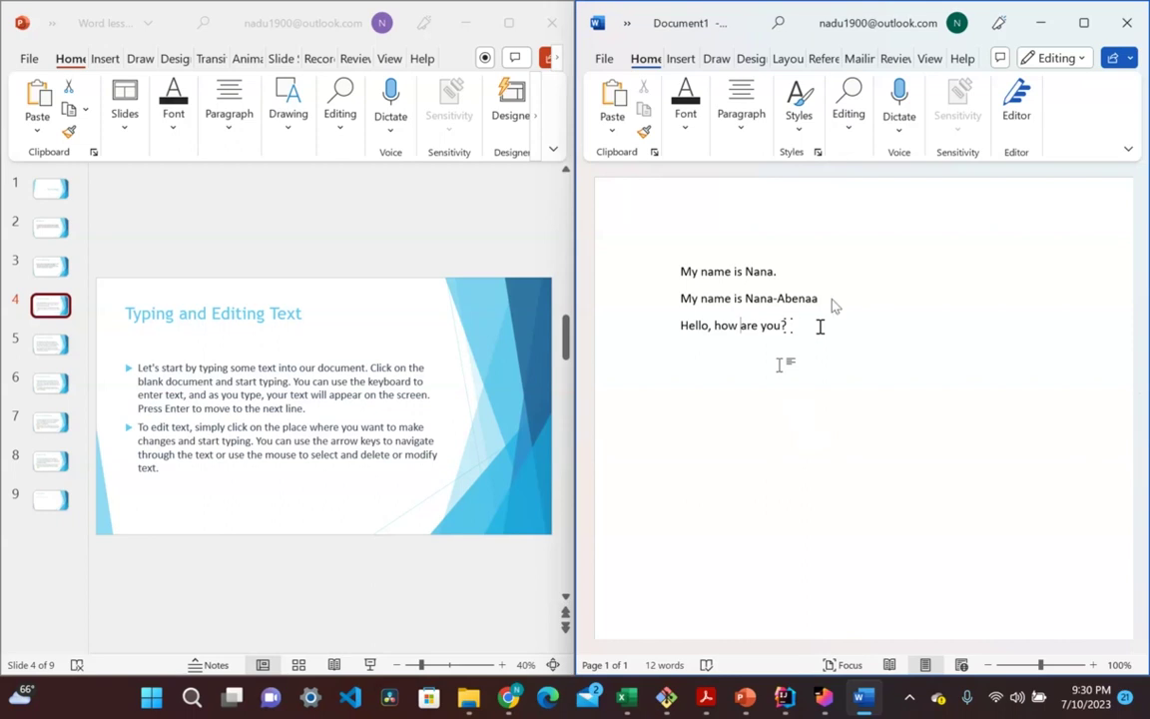
type("is your day")
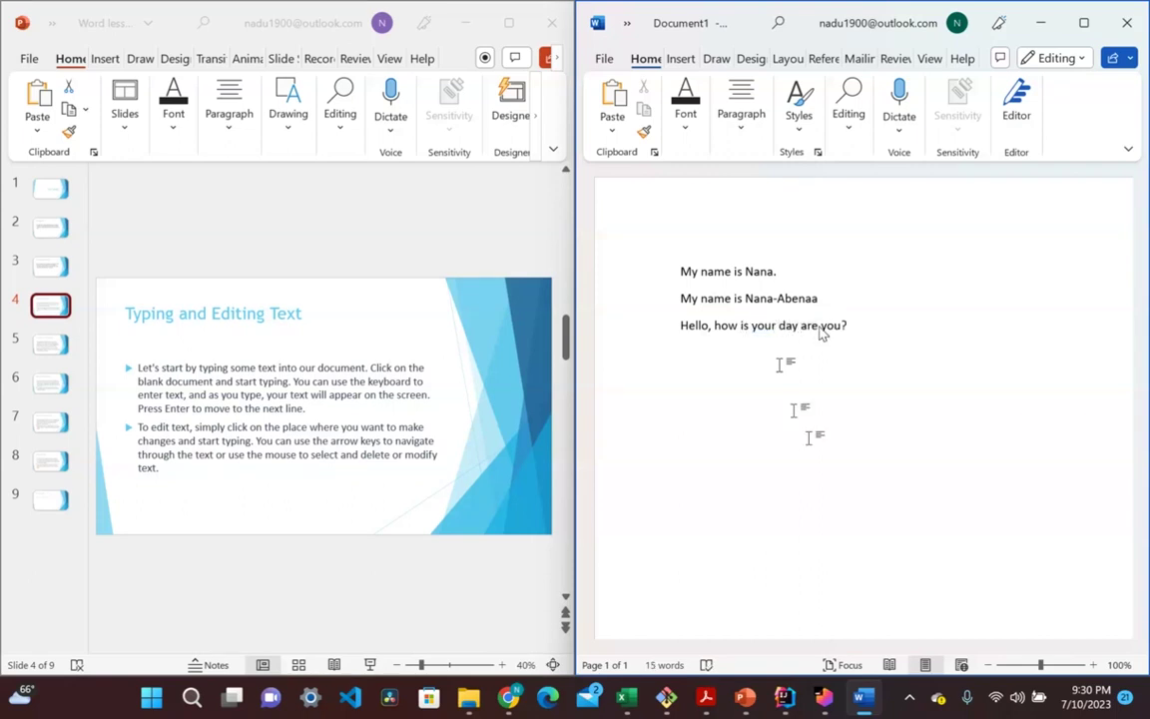
Step: Remove the words "are you" from the third line so that it reads "Hello, how is your day?"
key("Left")
key("Left")
key("Left")
key("Left")
key("Left")
key("Left")
key("Left")
key("Left")
key("Left")
left_click(820, 328)
key("End")
key("BackSpace")
key("BackSpace")
key("BackSpace")
key("BackSpace")
key("BackSpace")
key("BackSpace")
key("BackSpace")
type("?")
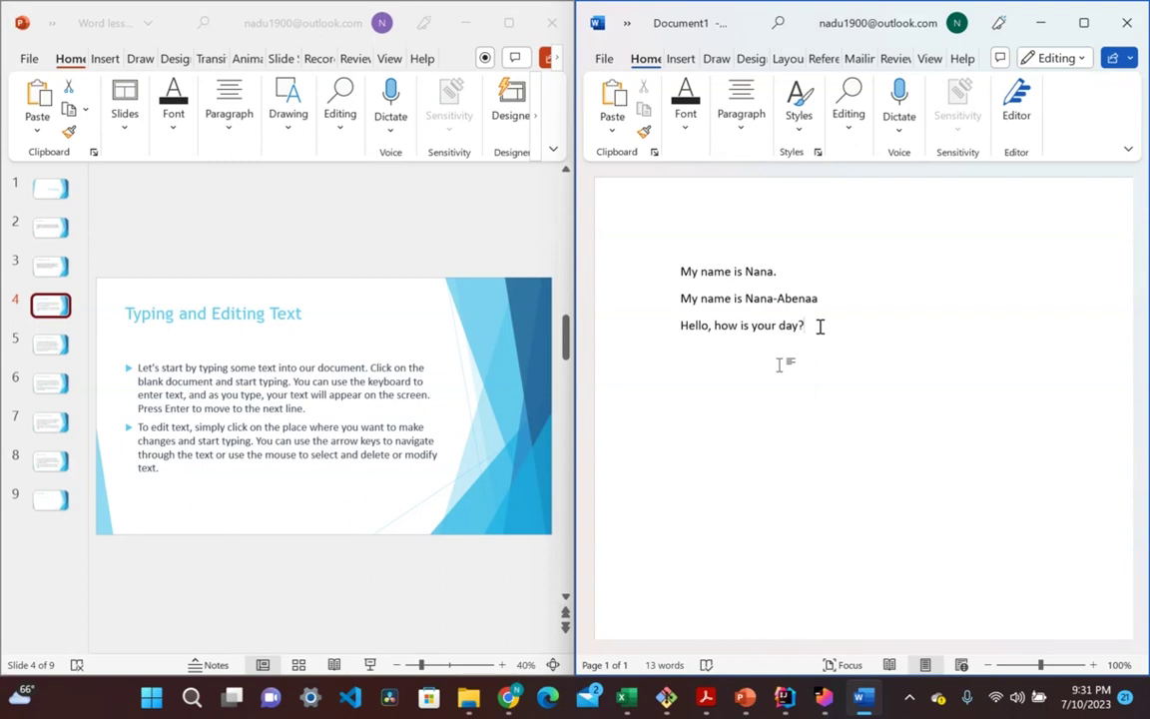
Step: Add two empty paragraphs below the line "Hello, how is your day?"
key("Return")
key("Return")
key("BackSpace")
key("BackSpace")
key("BackSpace")
type("?")
key("Return")
key("BackSpace")
key("Return")
Step: Maximize the Word window and change the font of the two name lines to Abadi
left_click(1081, 28)
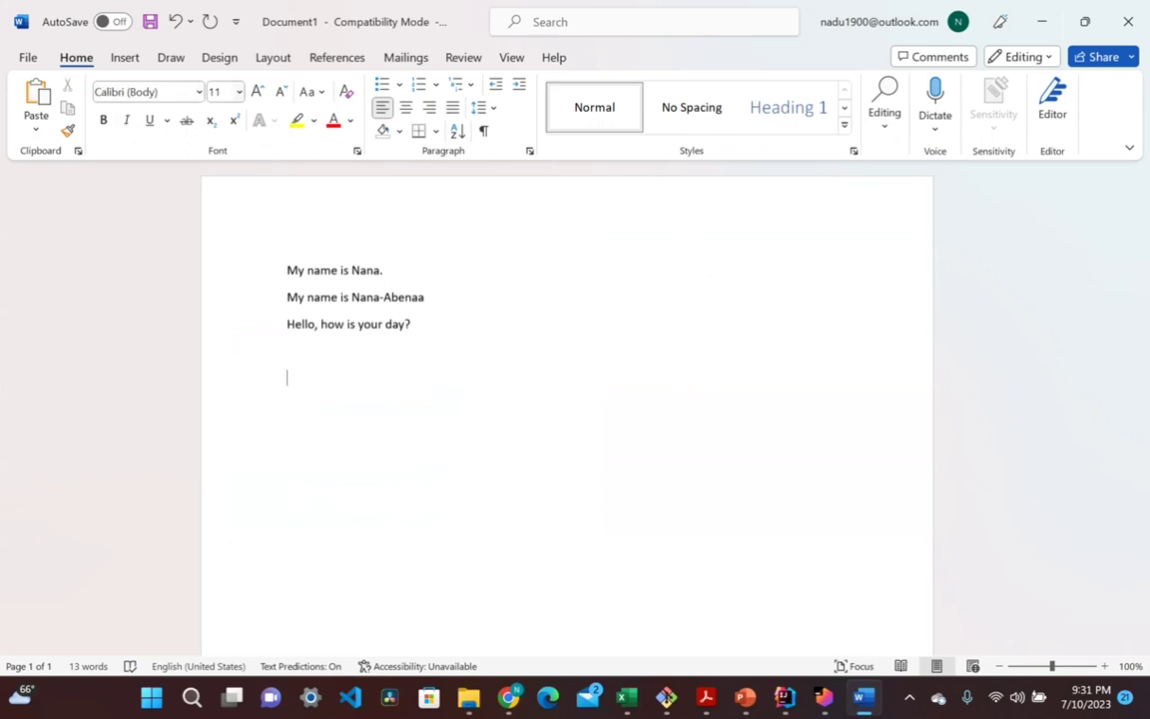
left_click(200, 92)
left_click(225, 165)
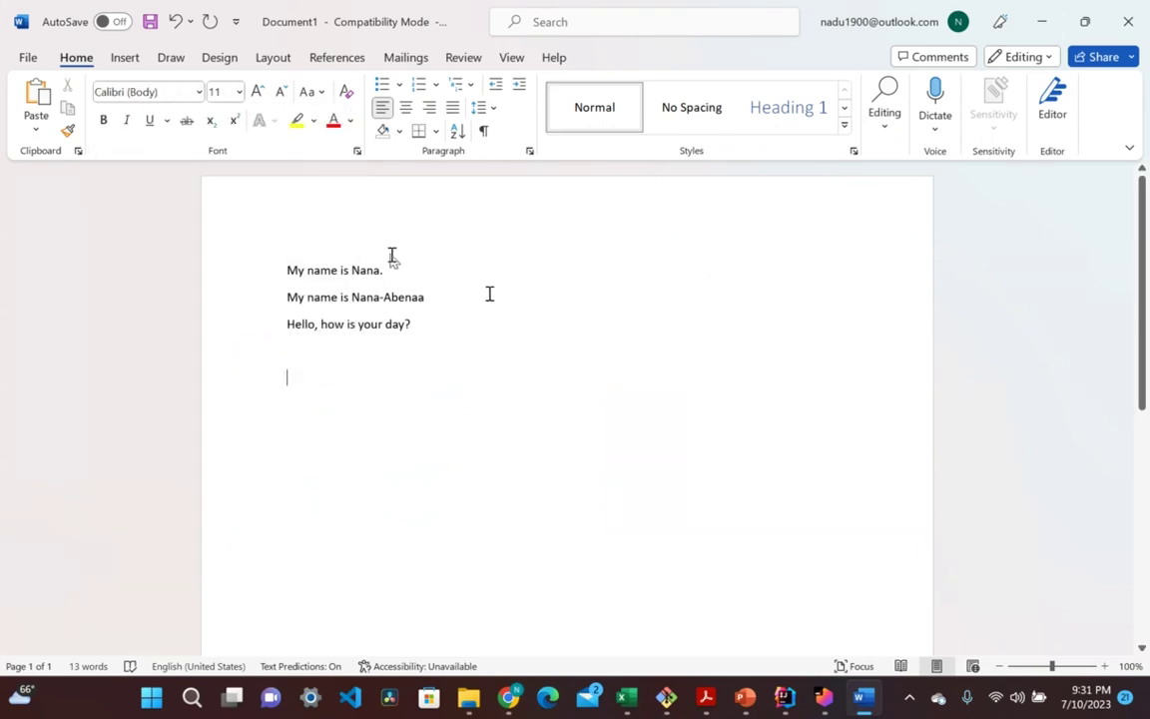
left_click_drag(488, 293, 289, 275)
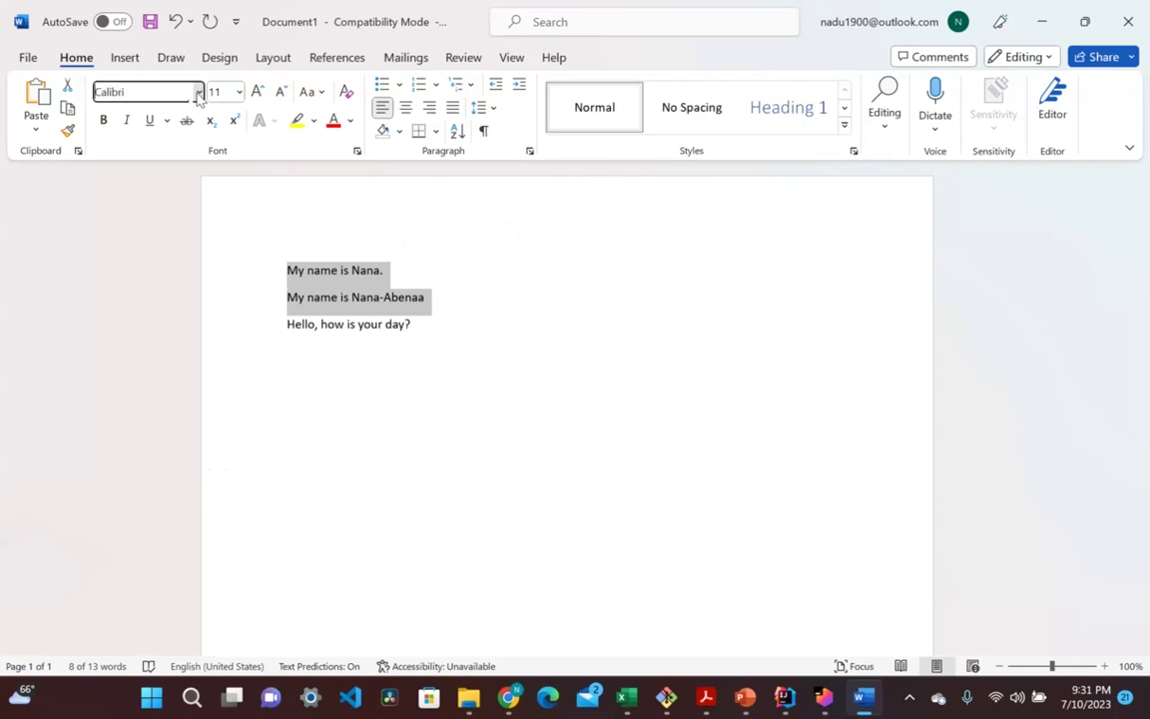
left_click(199, 92)
left_click(174, 276)
left_click(443, 424)
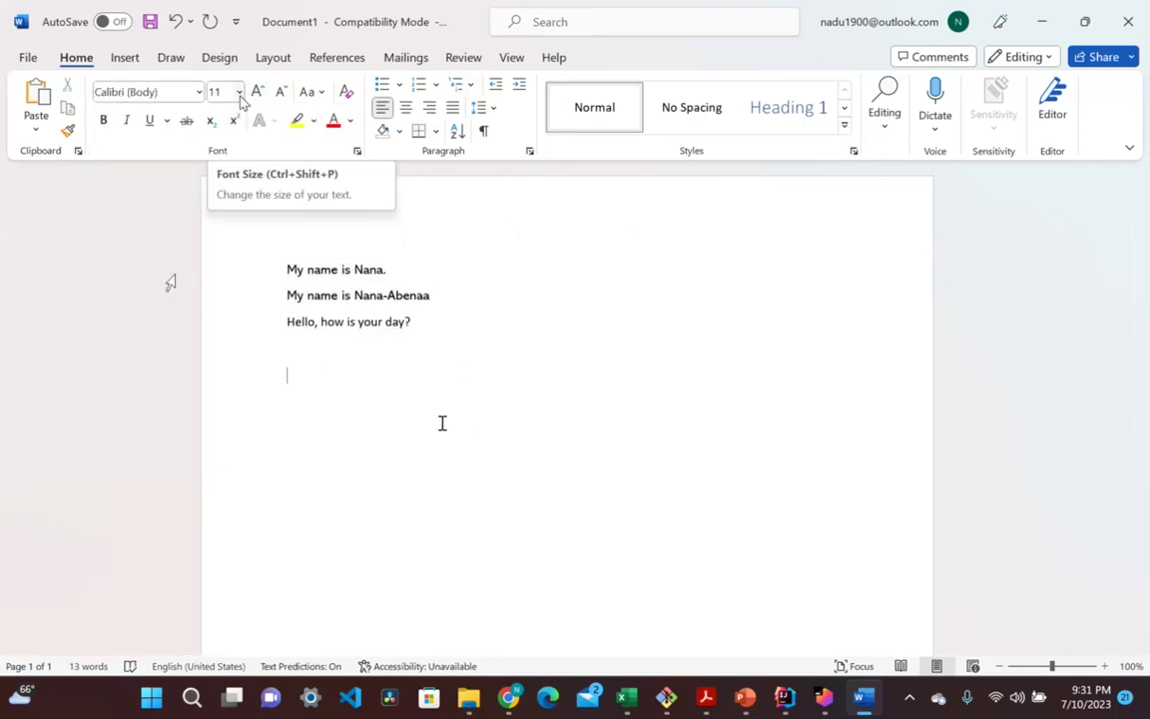
Step: Set the font size of the two name lines to 16
left_click_drag(413, 282, 234, 282)
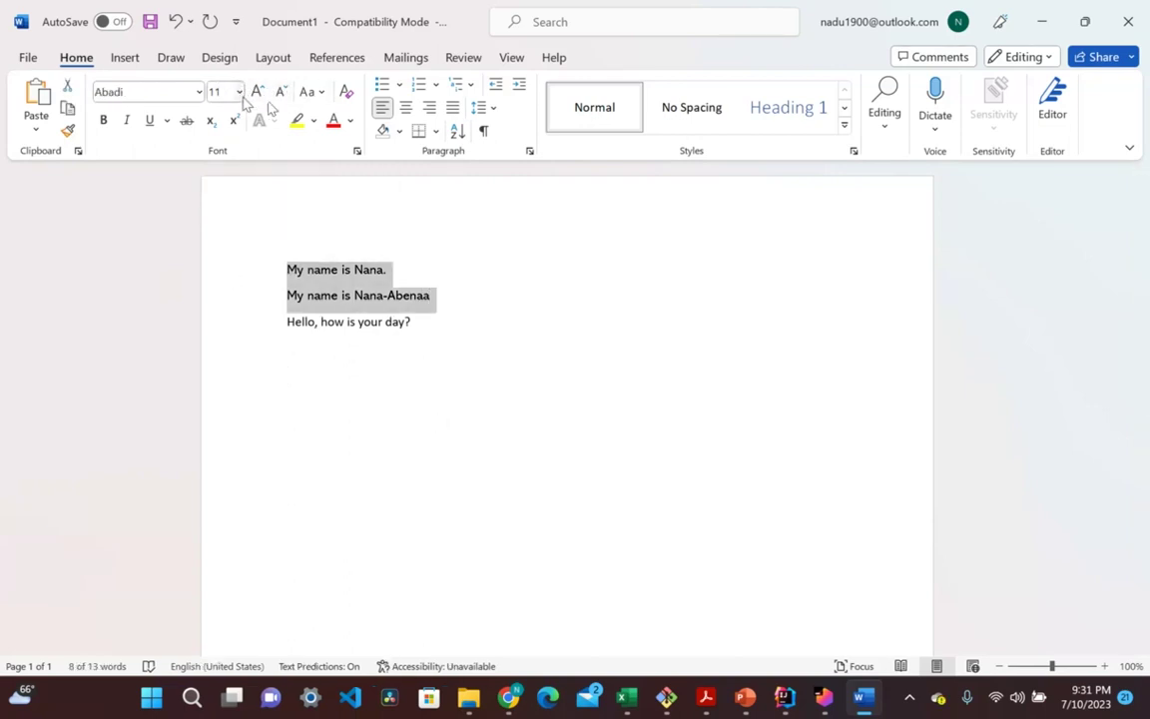
left_click(239, 91)
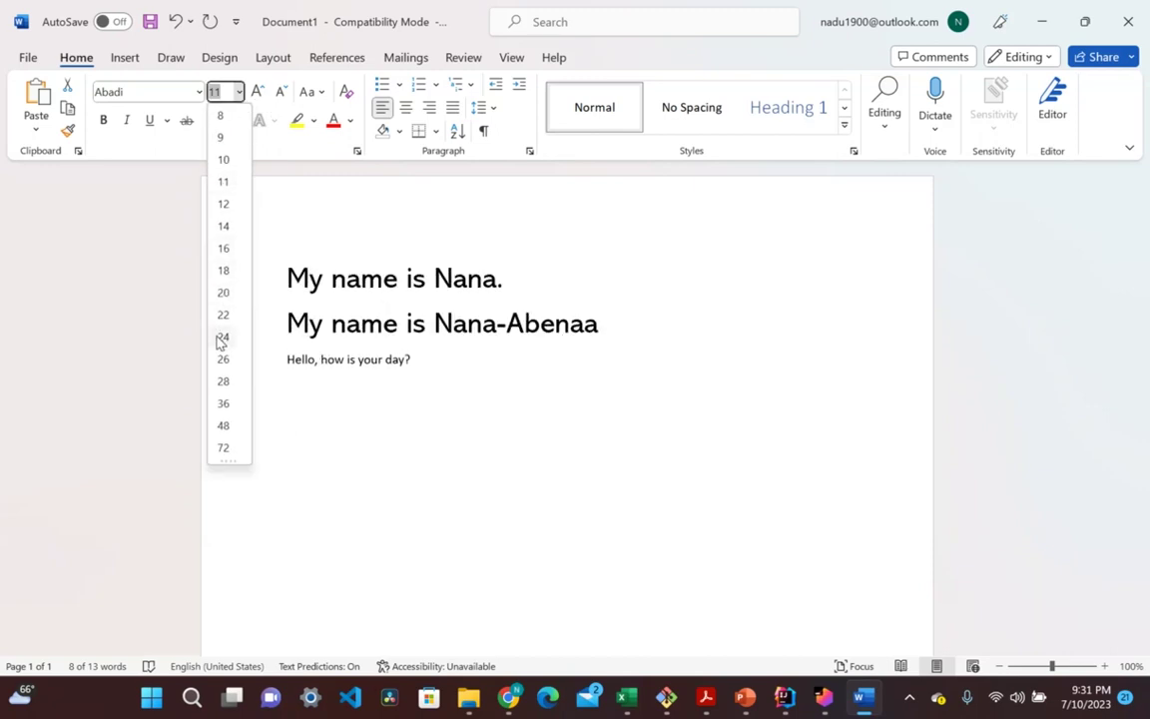
left_click(223, 248)
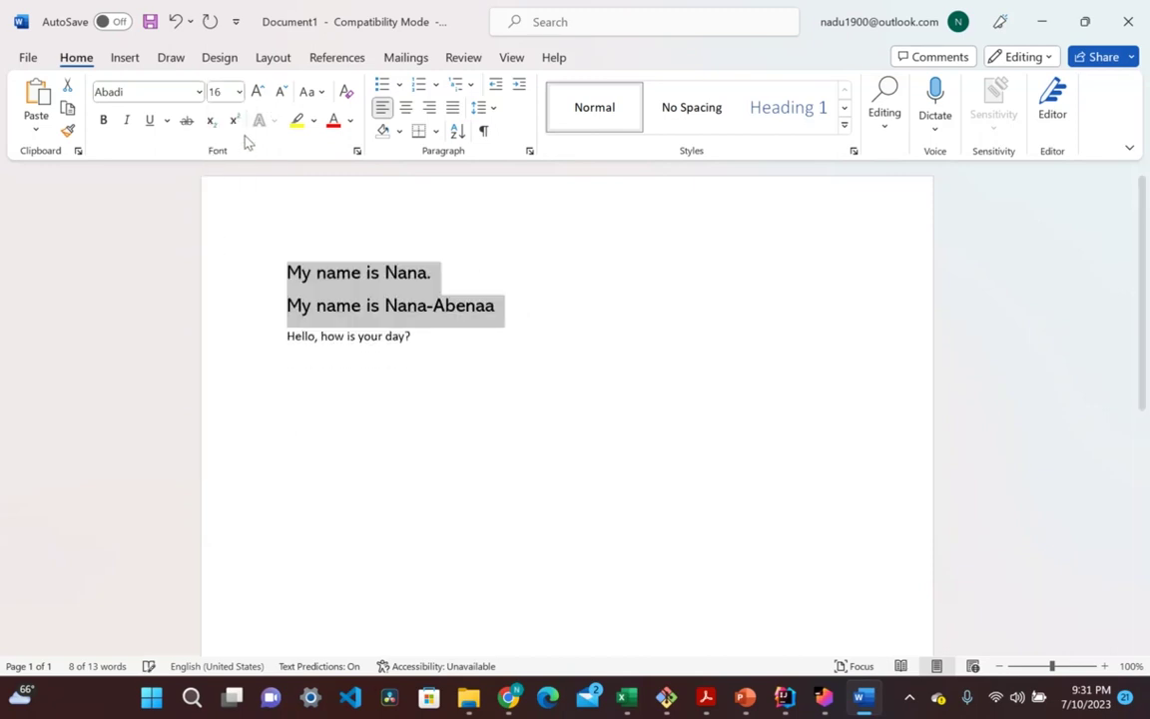
Step: Increase the font size of the two name lines by three increments and reduce it again to 14
left_click(257, 92)
left_click(257, 92)
left_click(257, 92)
left_click(281, 92)
left_click(281, 92)
left_click(280, 91)
left_click(280, 91)
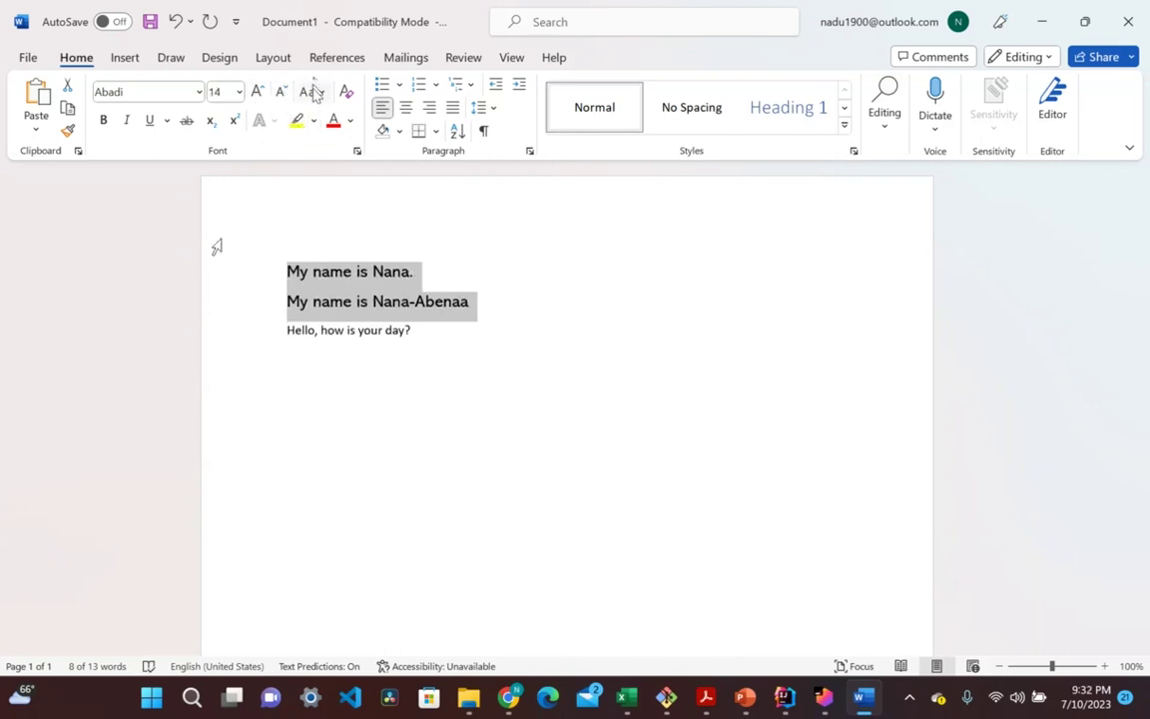
Step: Try lowercase, UPPERCASE, Capitalize Each Word and tOGGLE cASE on the two name lines
left_click(314, 92)
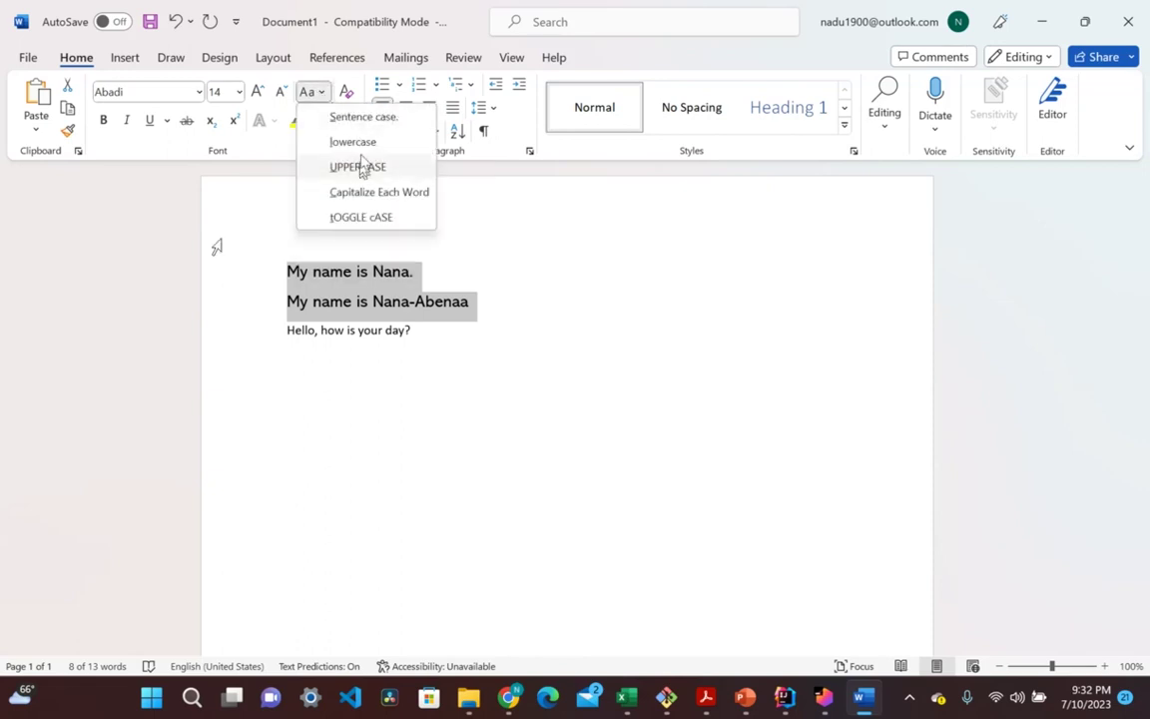
left_click(360, 144)
left_click(321, 92)
left_click(350, 166)
left_click(322, 92)
left_click(374, 191)
left_click(322, 92)
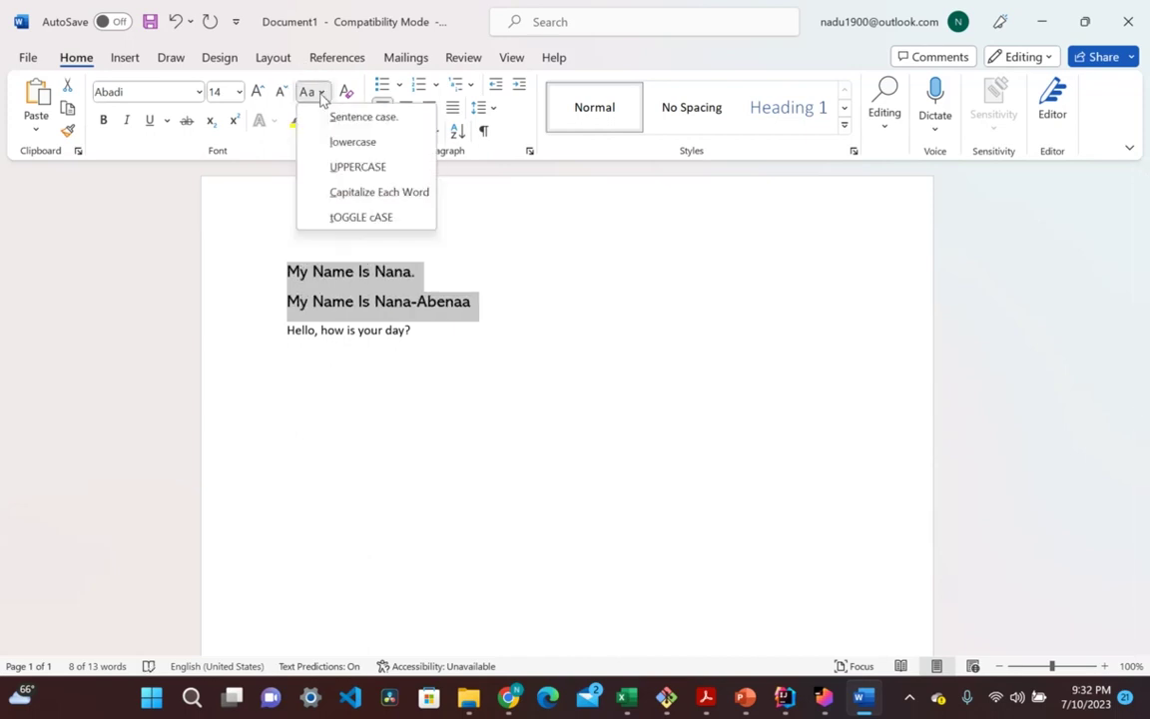
left_click(376, 215)
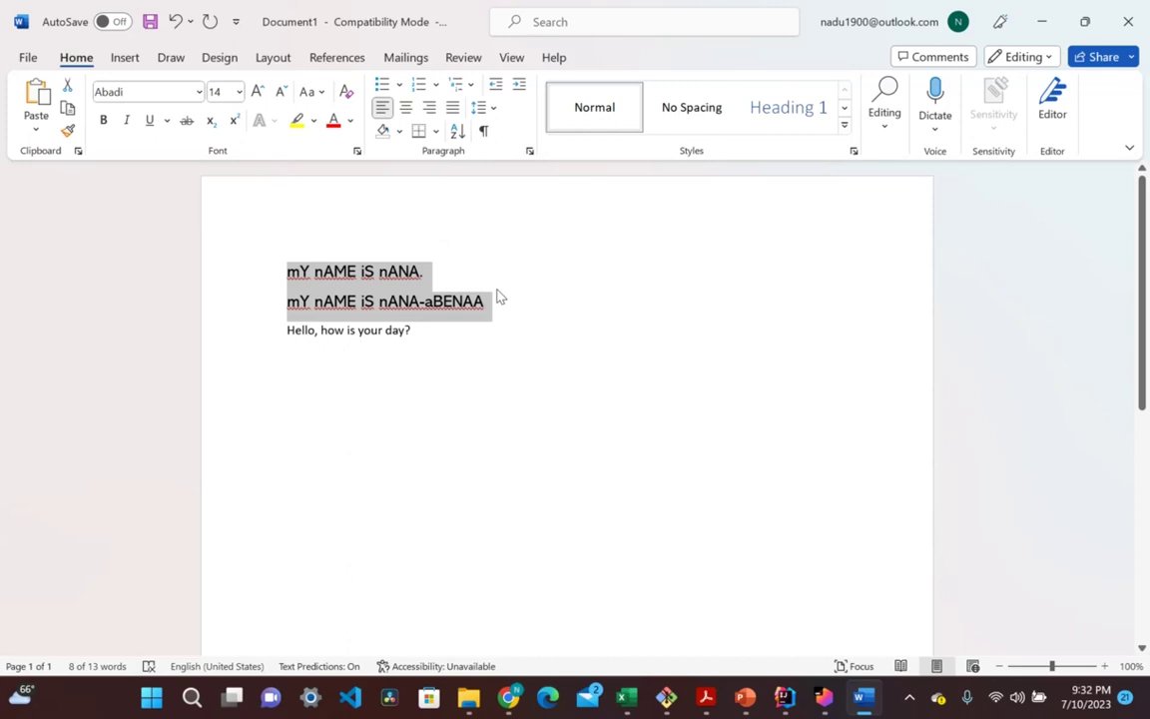
Step: Change the two name lines to sentence case and deselect them
left_click(309, 92)
left_click(339, 117)
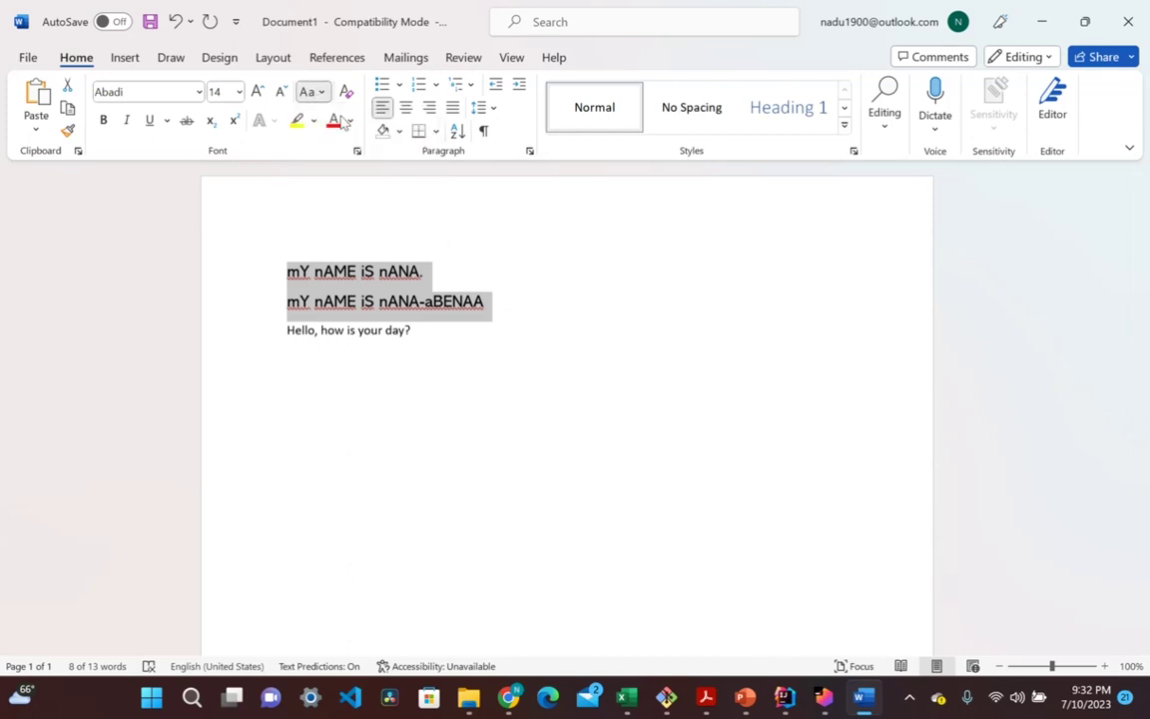
left_click(495, 299)
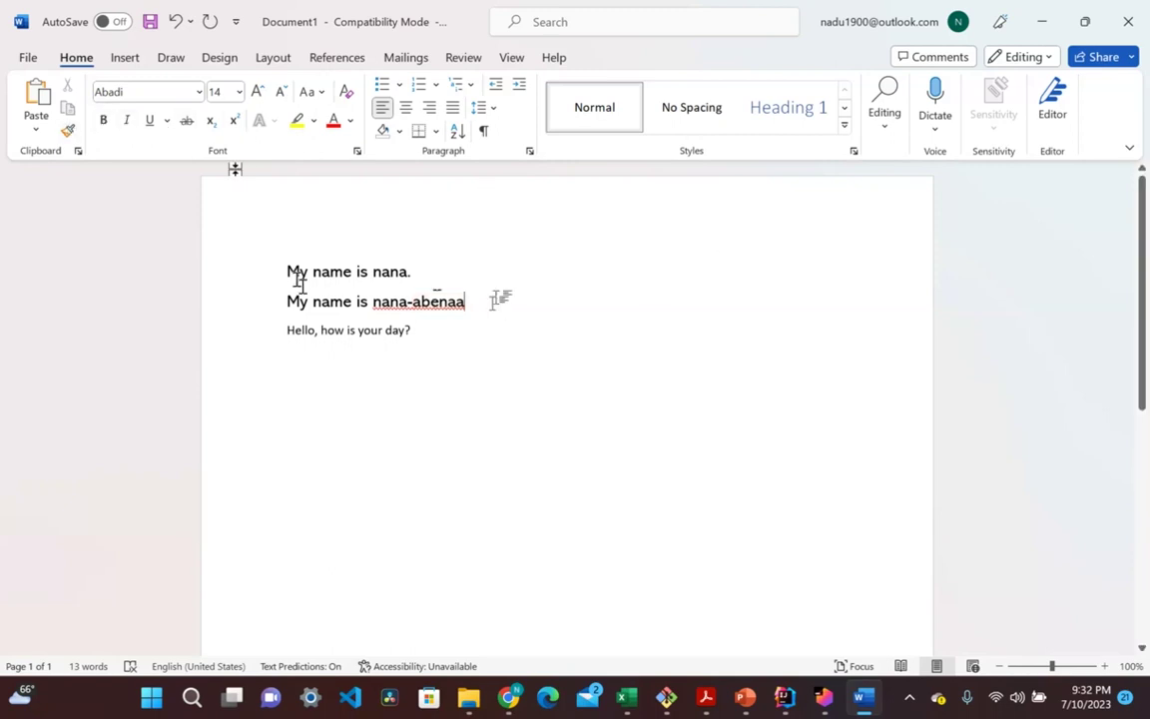
Step: Make the two name lines bold and italic, and underline them with the dash-dot-dot style
left_click_drag(498, 301, 230, 252)
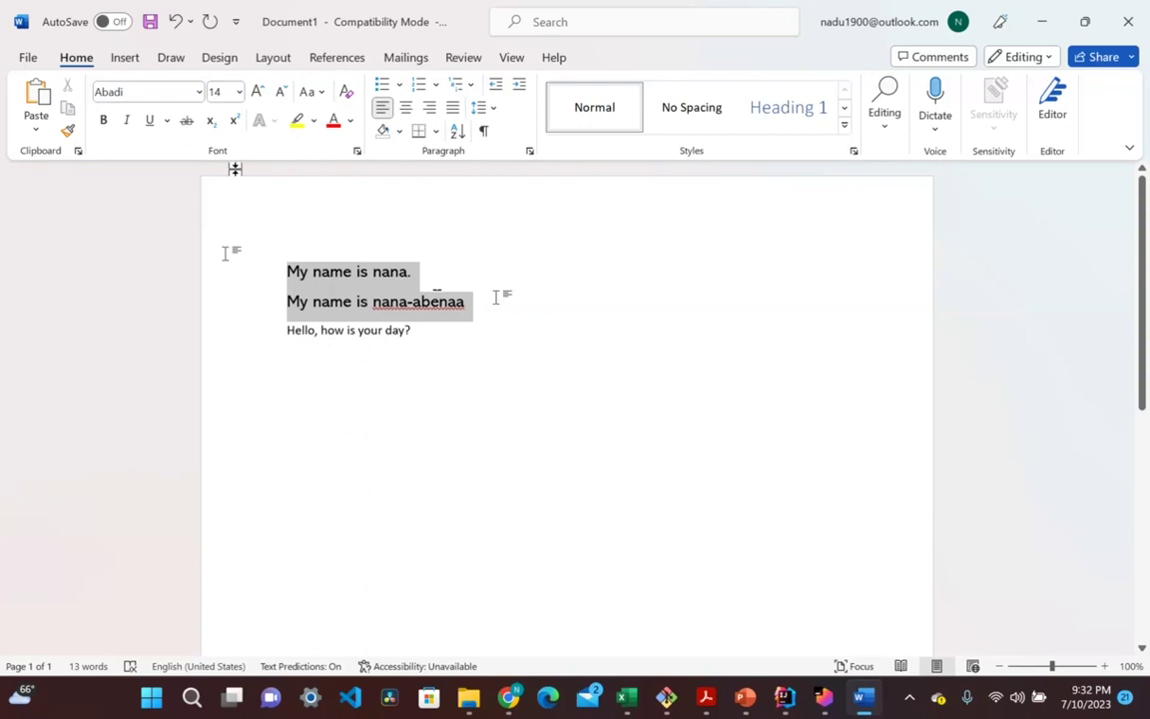
left_click(127, 121)
left_click(151, 120)
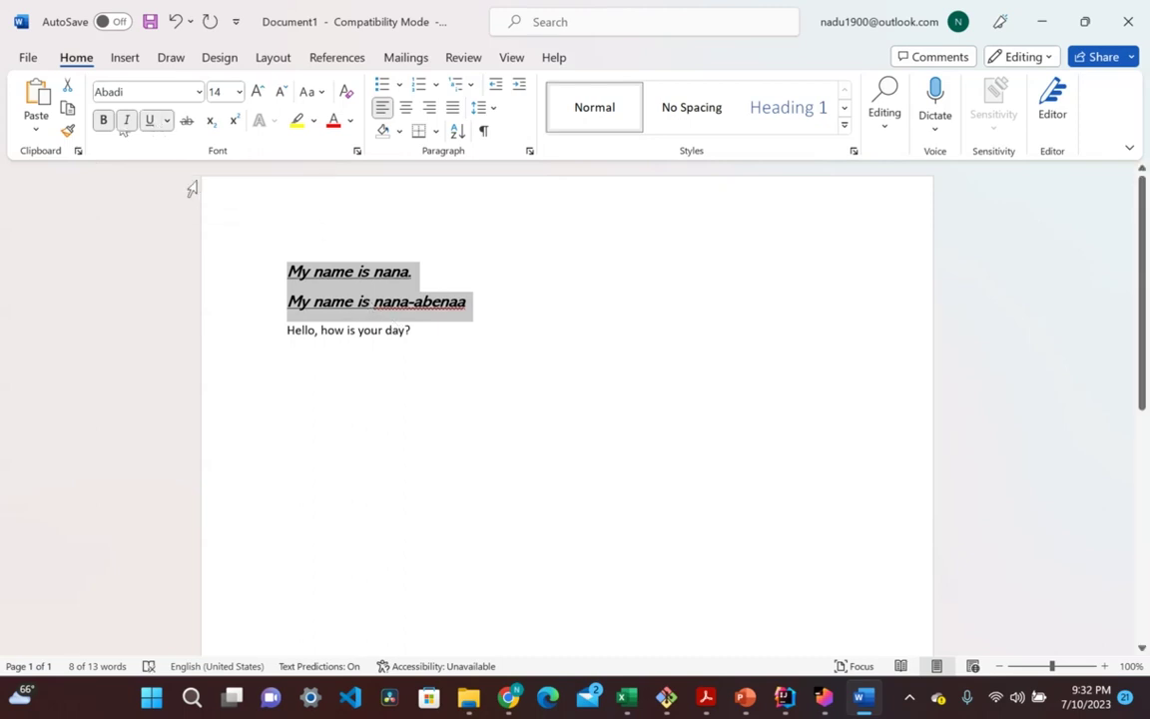
left_click(166, 120)
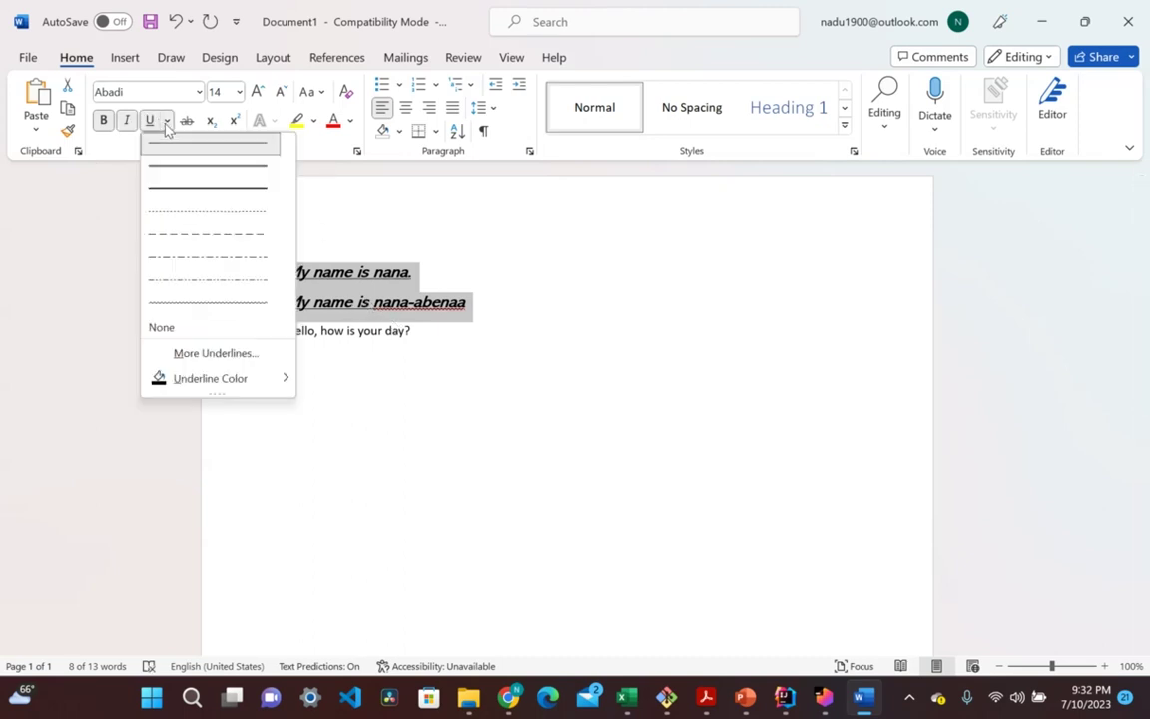
left_click(224, 279)
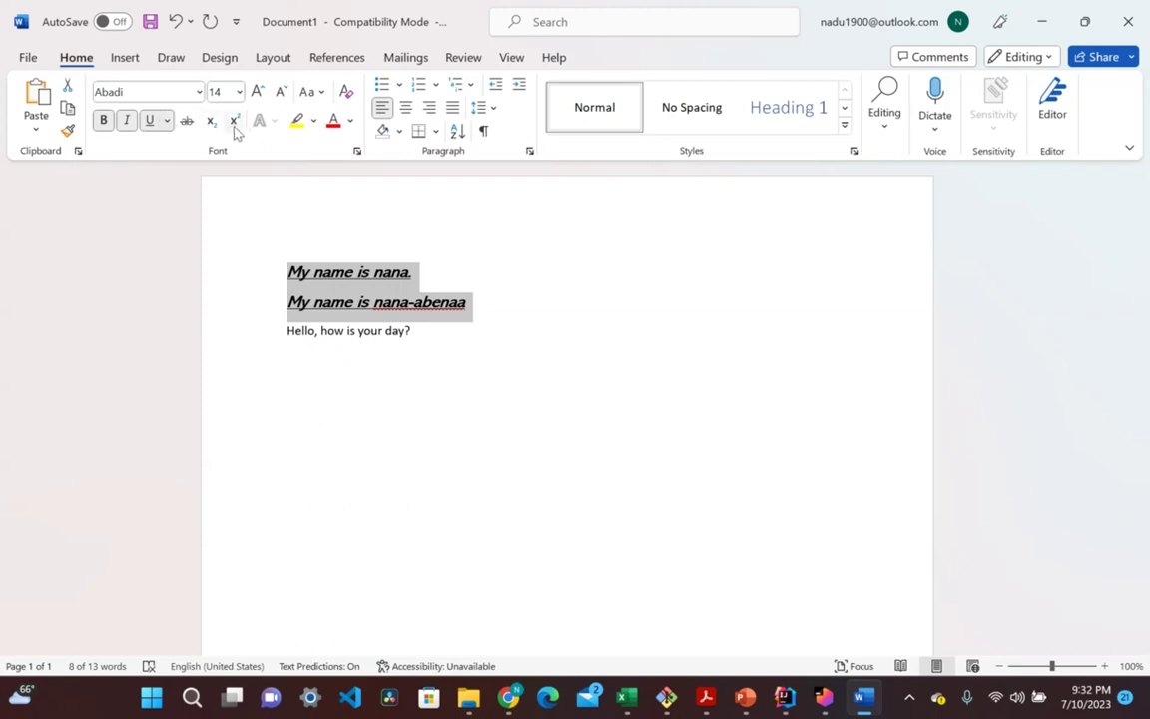
Step: Highlight the two name lines in yellow and switch the highlighter color to turquoise
left_click(292, 121)
left_click(313, 121)
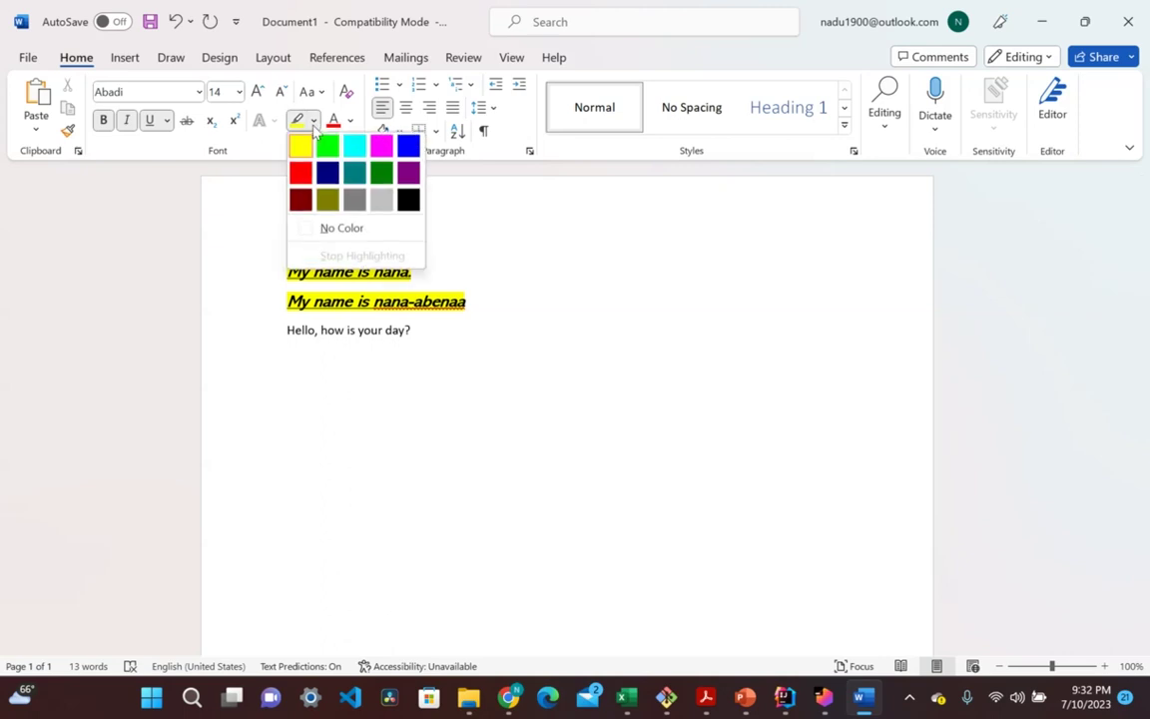
left_click(354, 150)
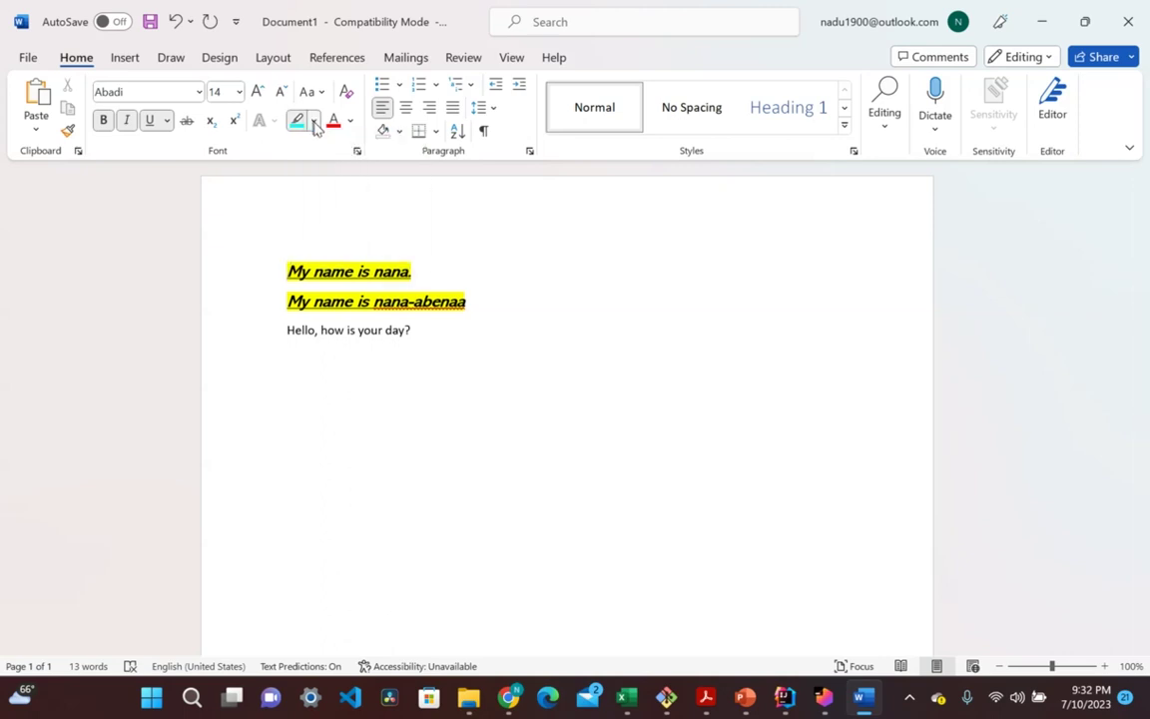
Step: Highlight the first name line in turquoise, clear the highlight from the second, and turn the highlighter off
mouse_move(467, 304)
left_mouse_down()
mouse_move(265, 244)
mouse_move(240, 221)
left_mouse_up()
left_click_drag(501, 305, 253, 259)
left_click_drag(422, 275, 244, 245)
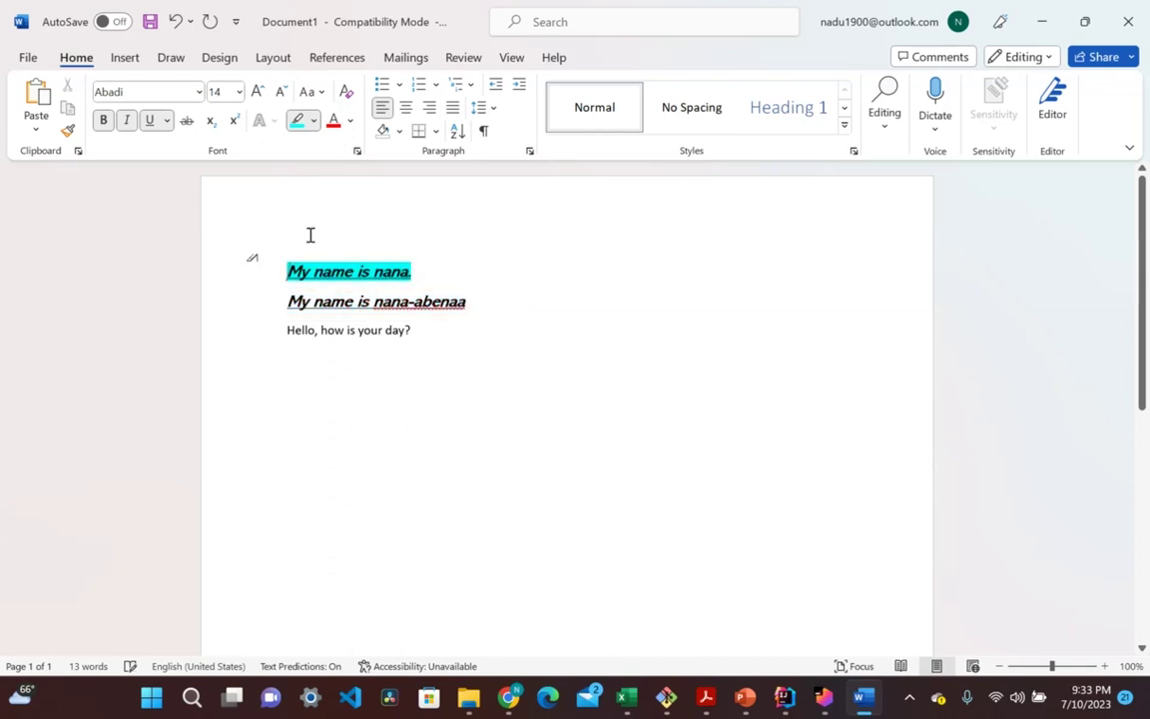
left_click(299, 120)
Step: Try red and dark blue-gray font colors on the two name lines, and settle on black
left_click_drag(480, 309, 296, 266)
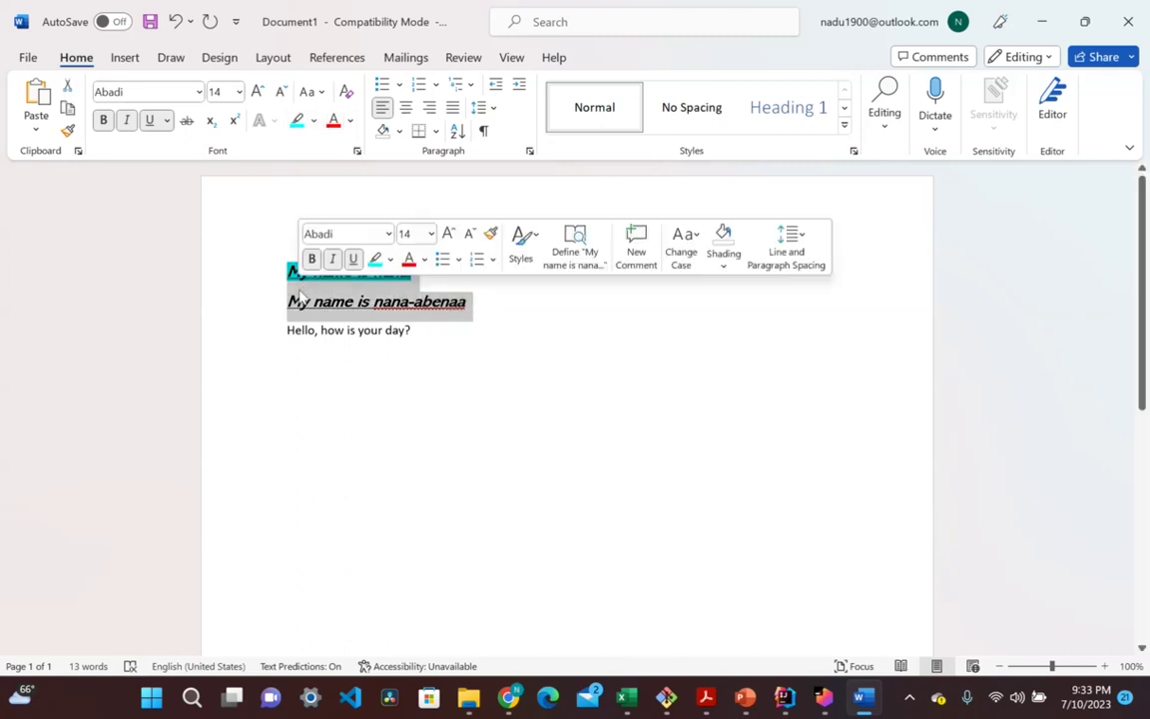
left_click(337, 128)
left_click(350, 121)
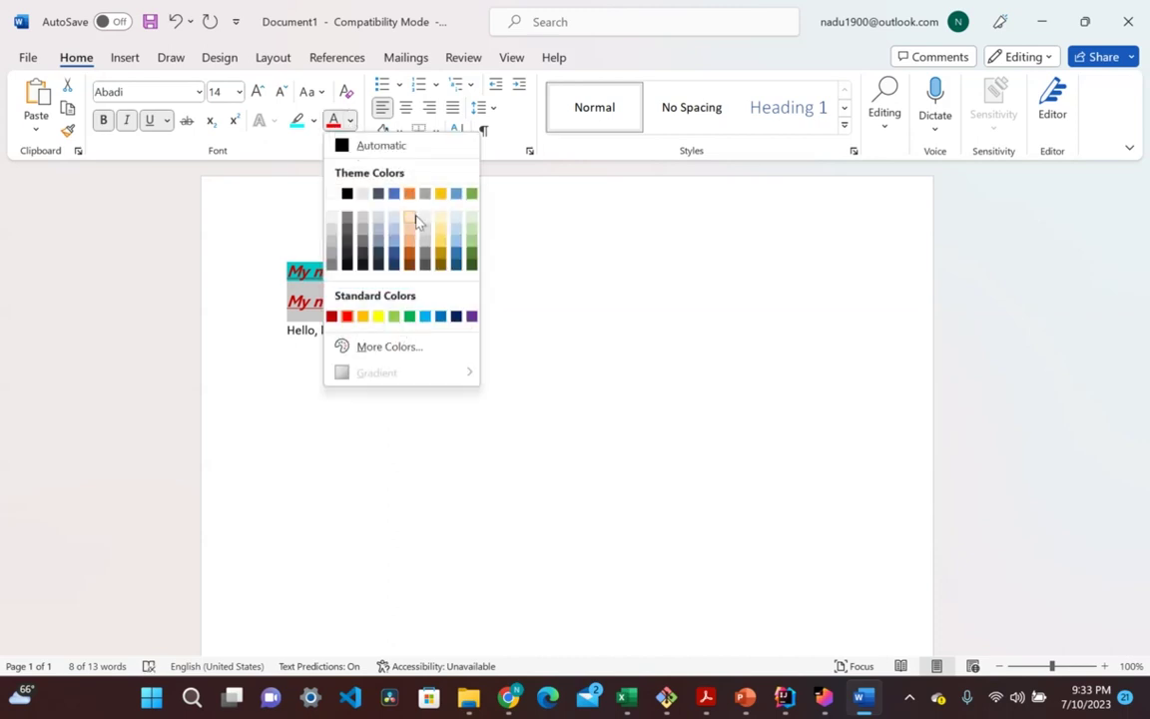
left_click(374, 194)
left_click(350, 120)
left_click(355, 193)
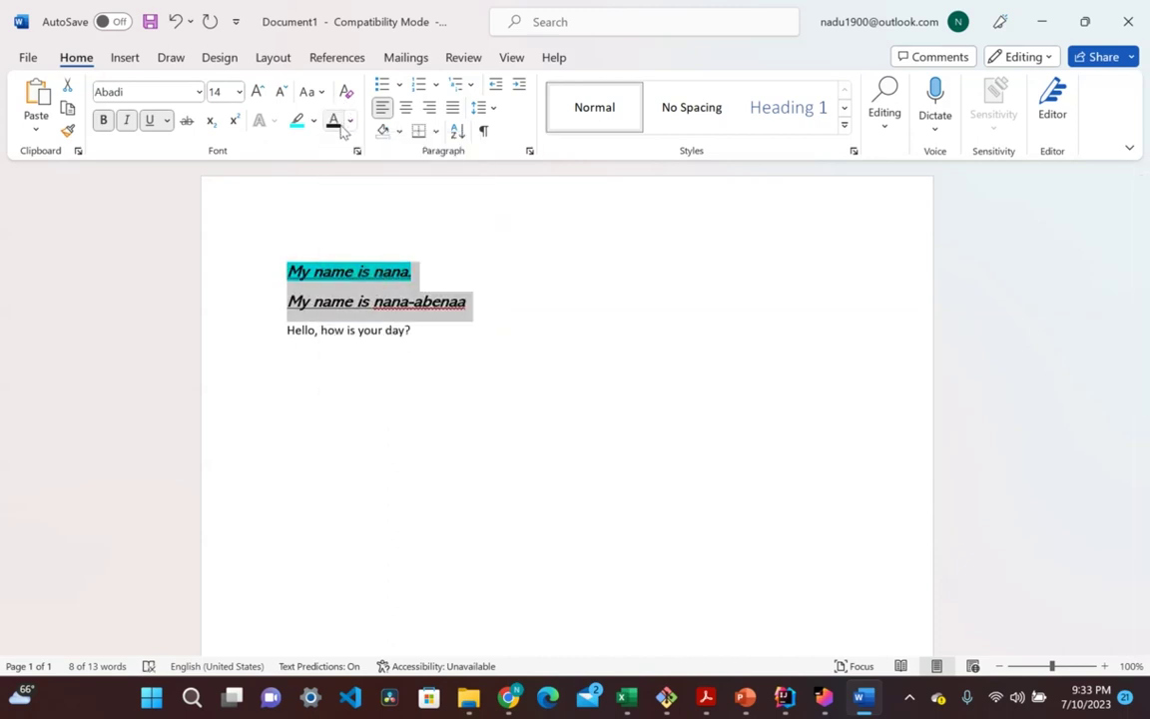
left_click(495, 332)
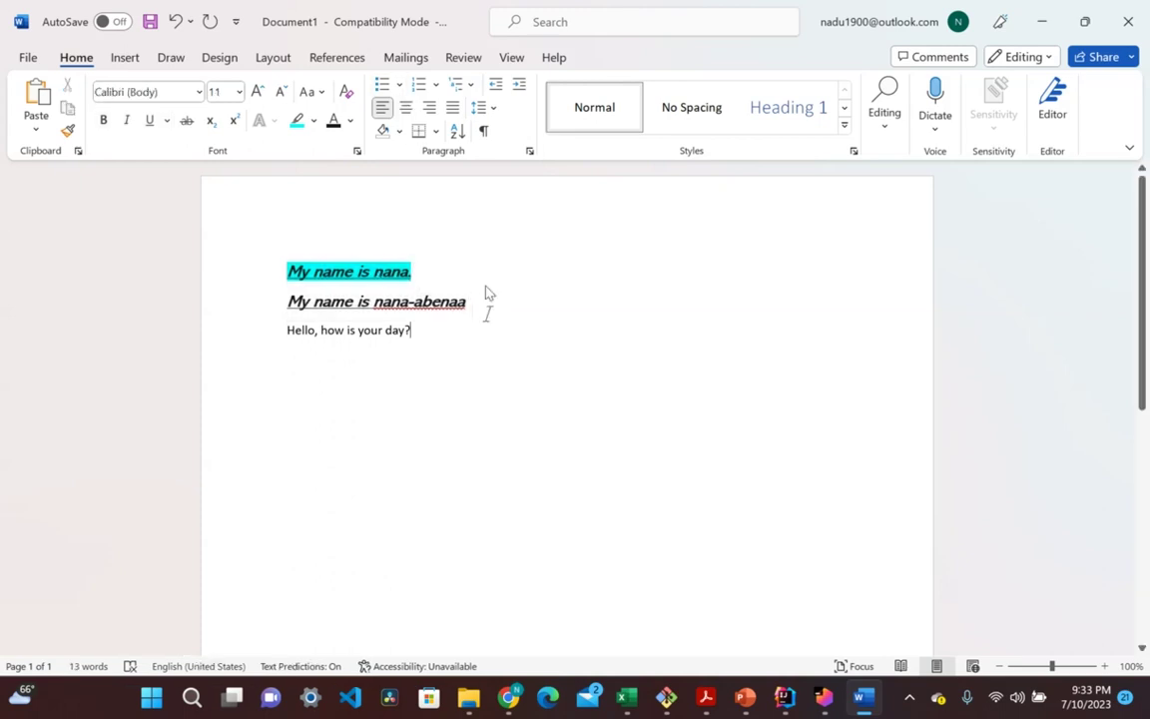
Step: Try center, right and justified alignment on all three lines, and return them to left alignment
key("ctrl+a")
key("ctrl+e")
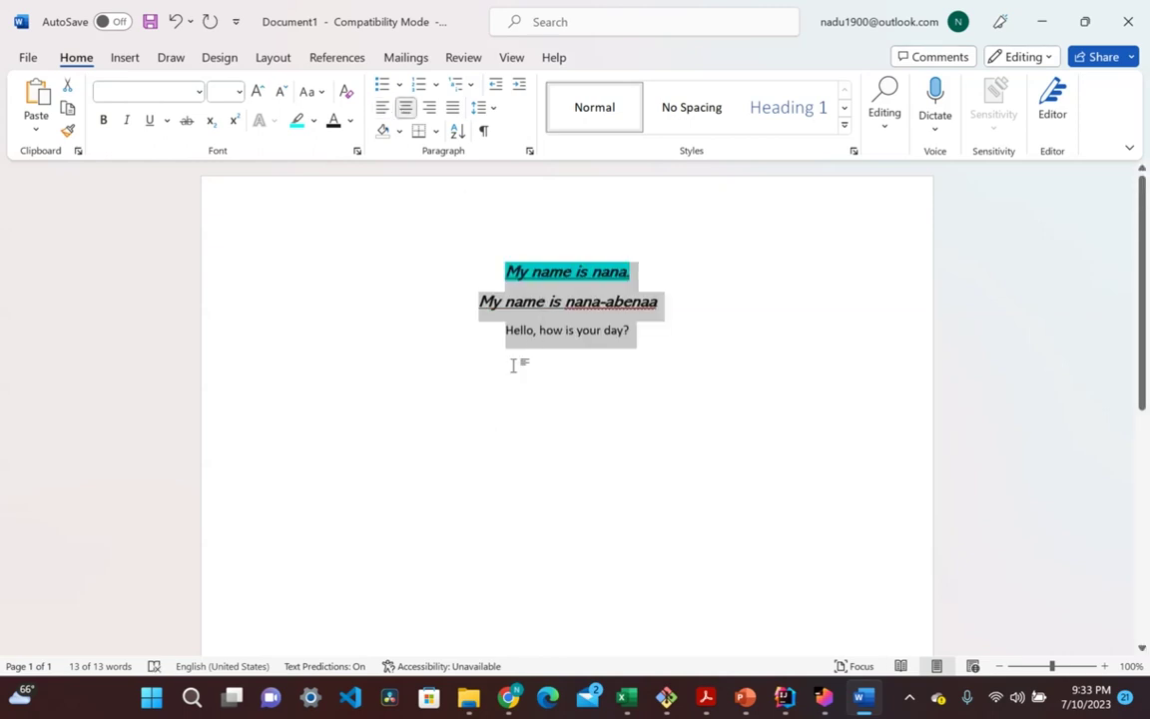
left_click(429, 107)
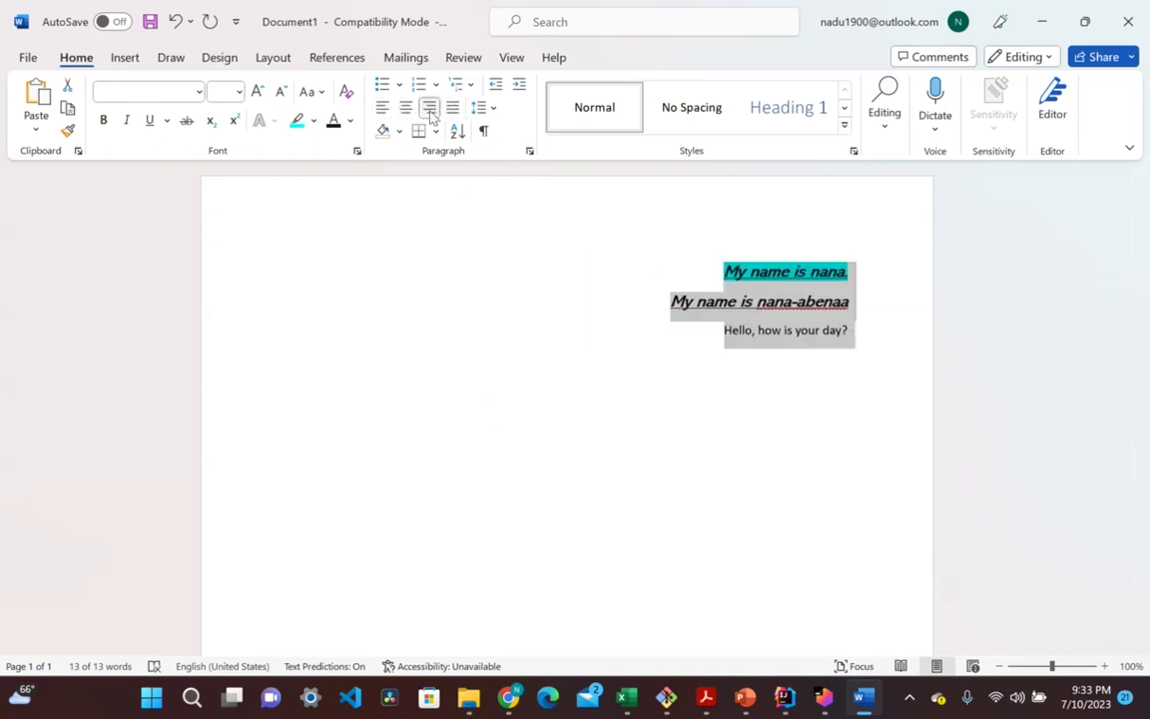
key("ctrl+l")
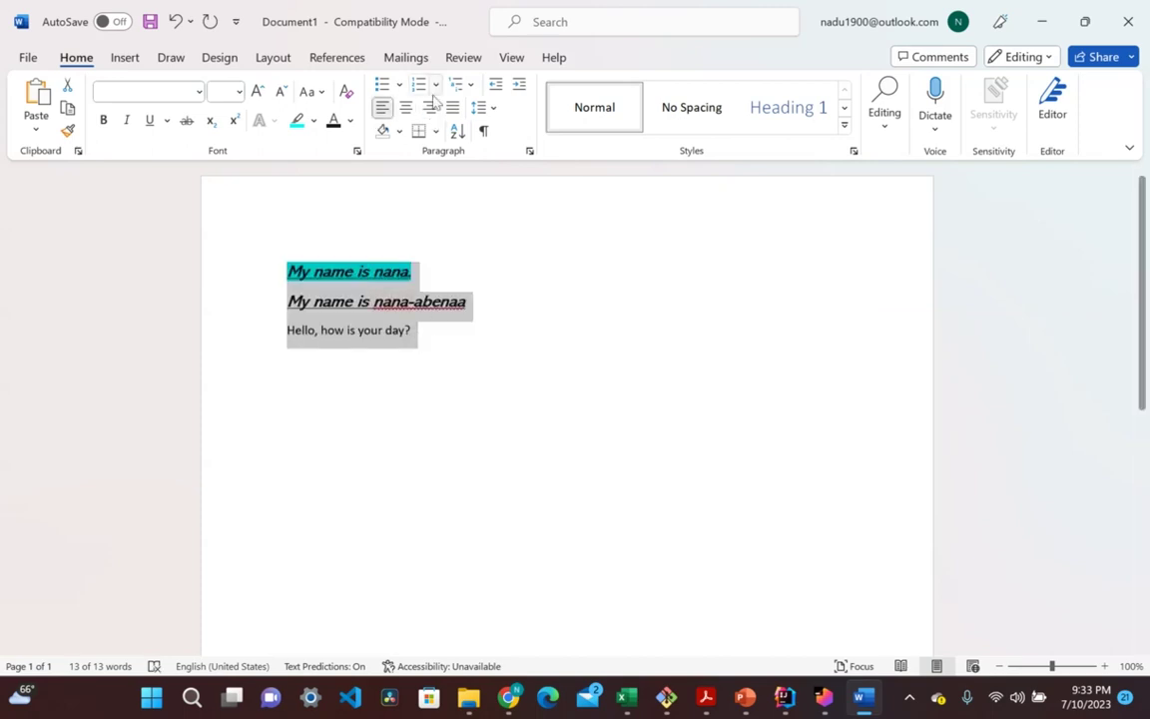
left_click(453, 108)
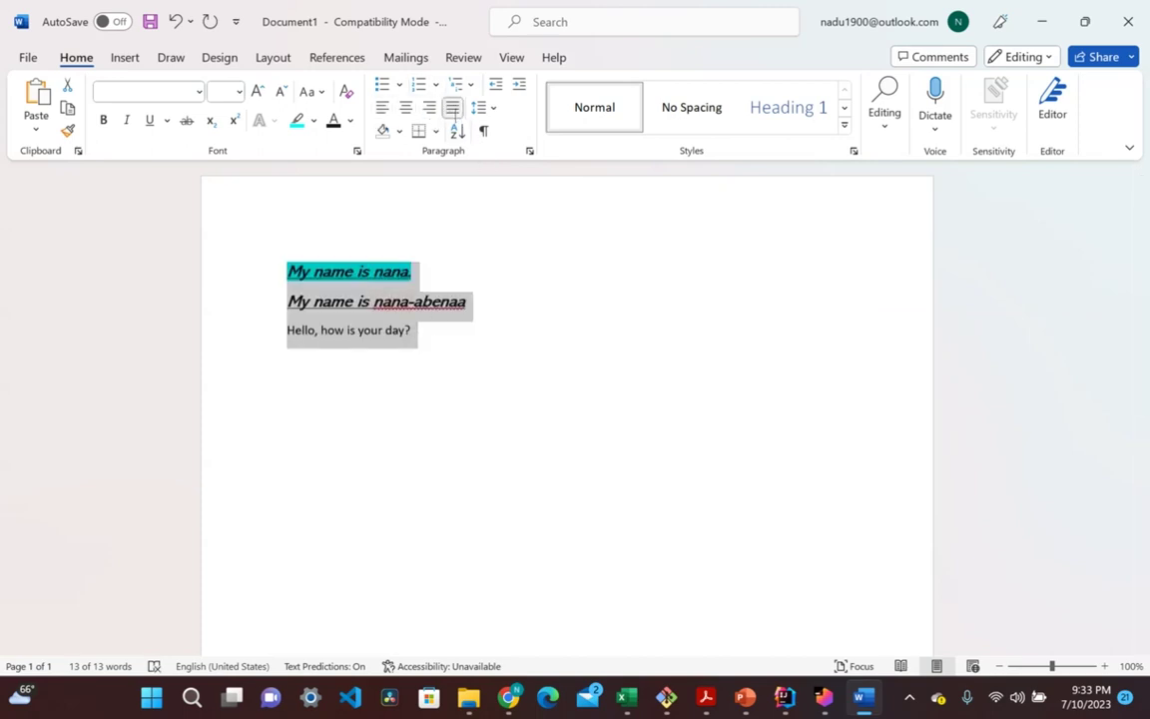
left_click(381, 110)
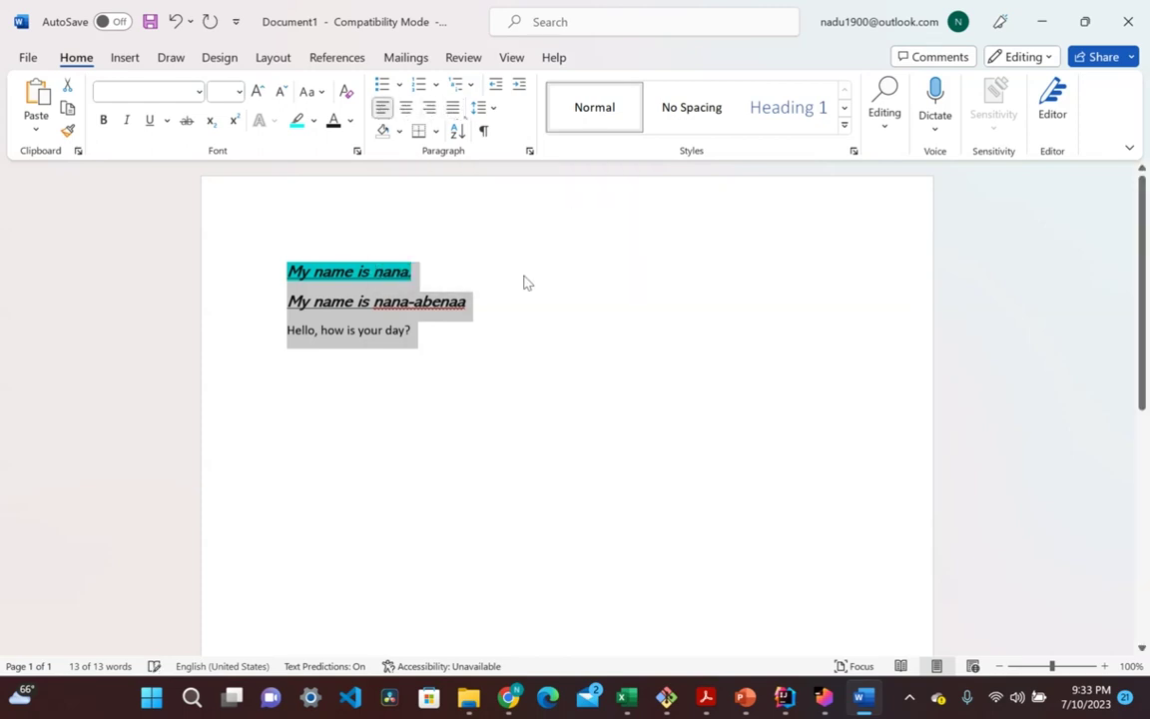
left_click(479, 351)
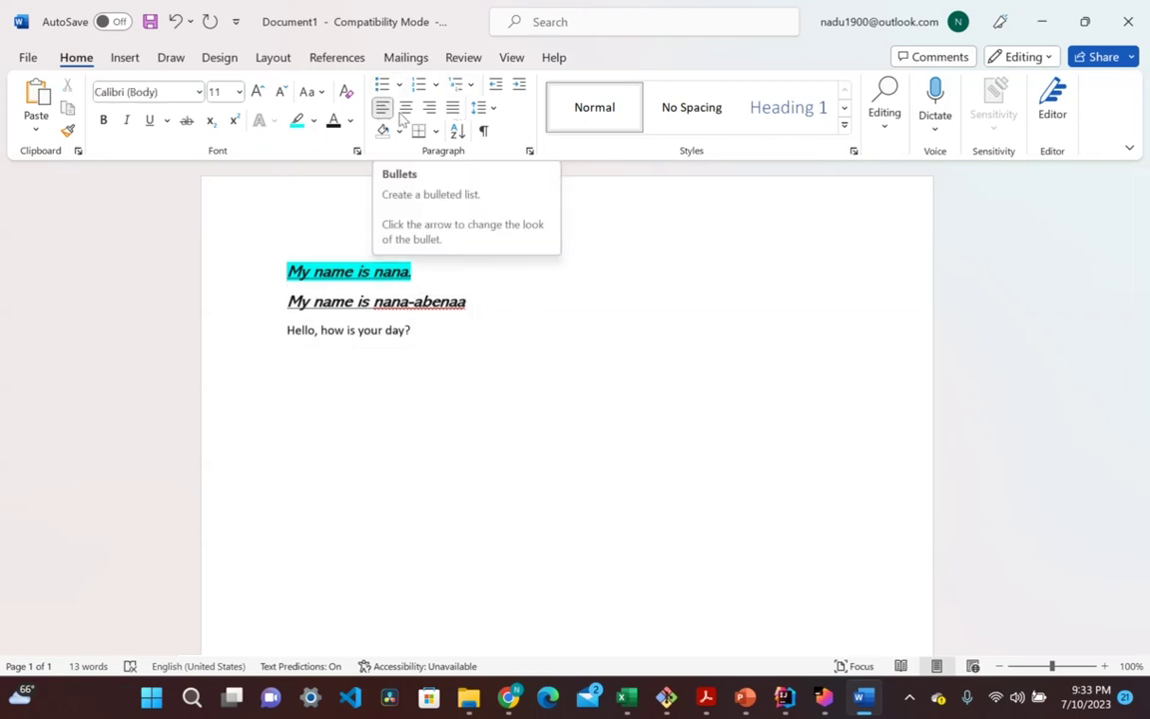
Step: Format the three lines as a bulleted list and switch it to a 1. 2. 3. numbered list
triple_click(224, 270)
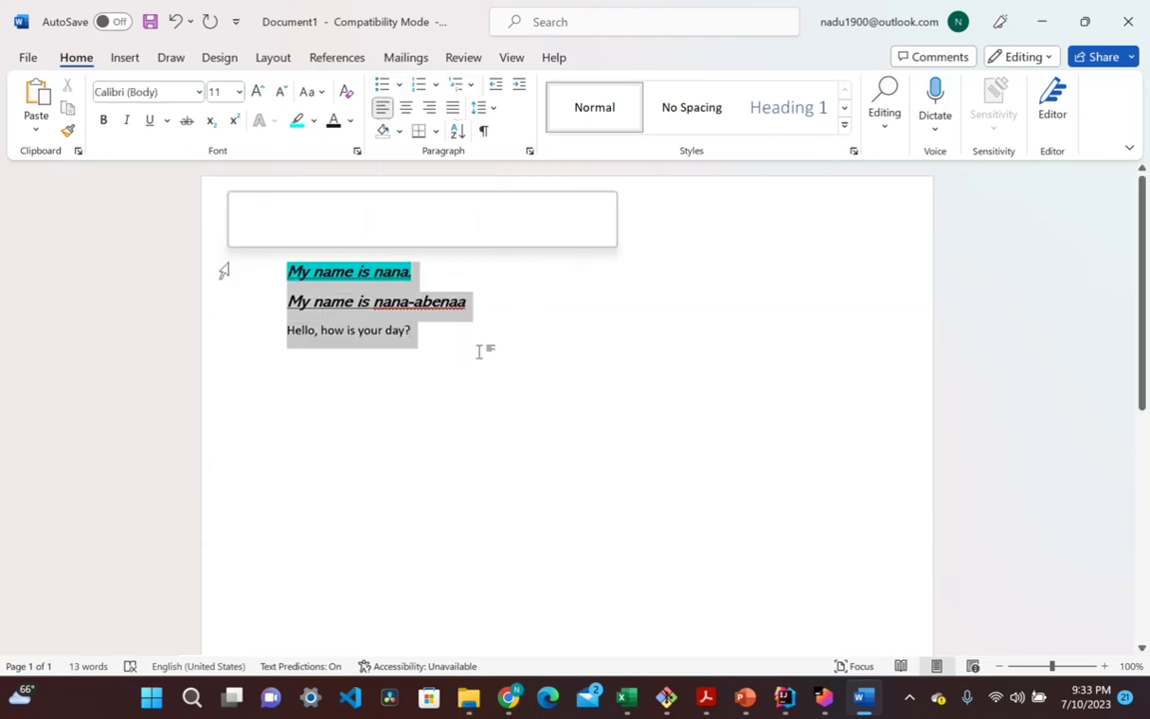
left_click(382, 84)
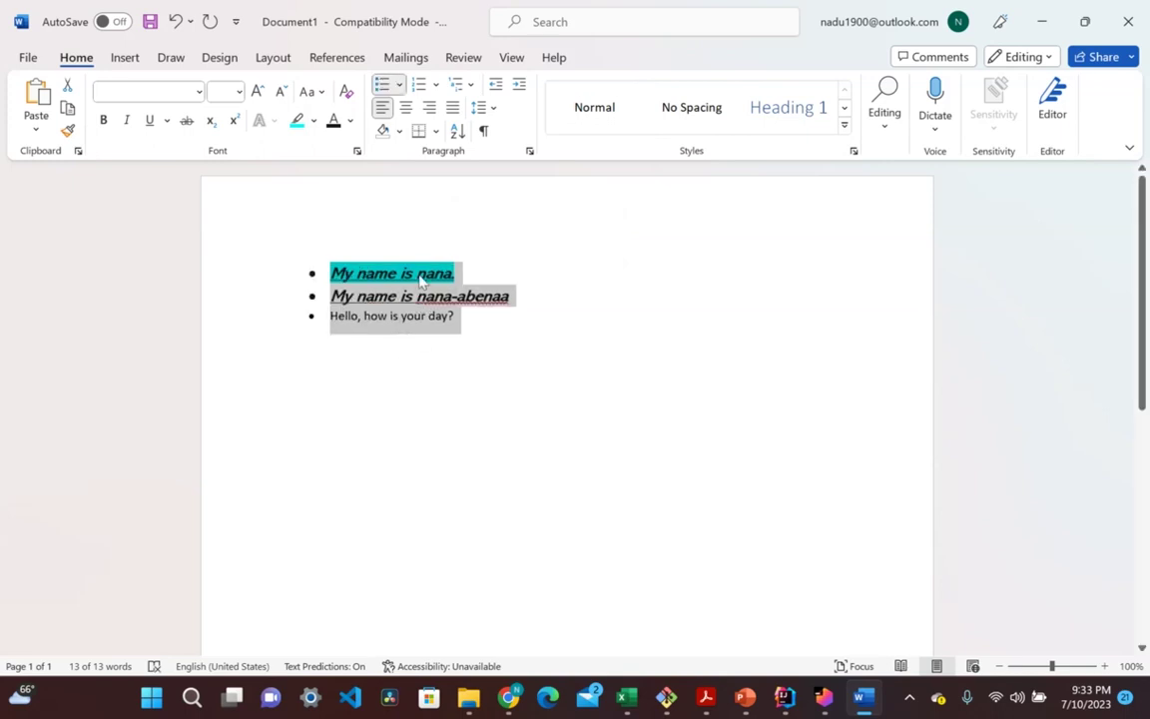
left_click(421, 85)
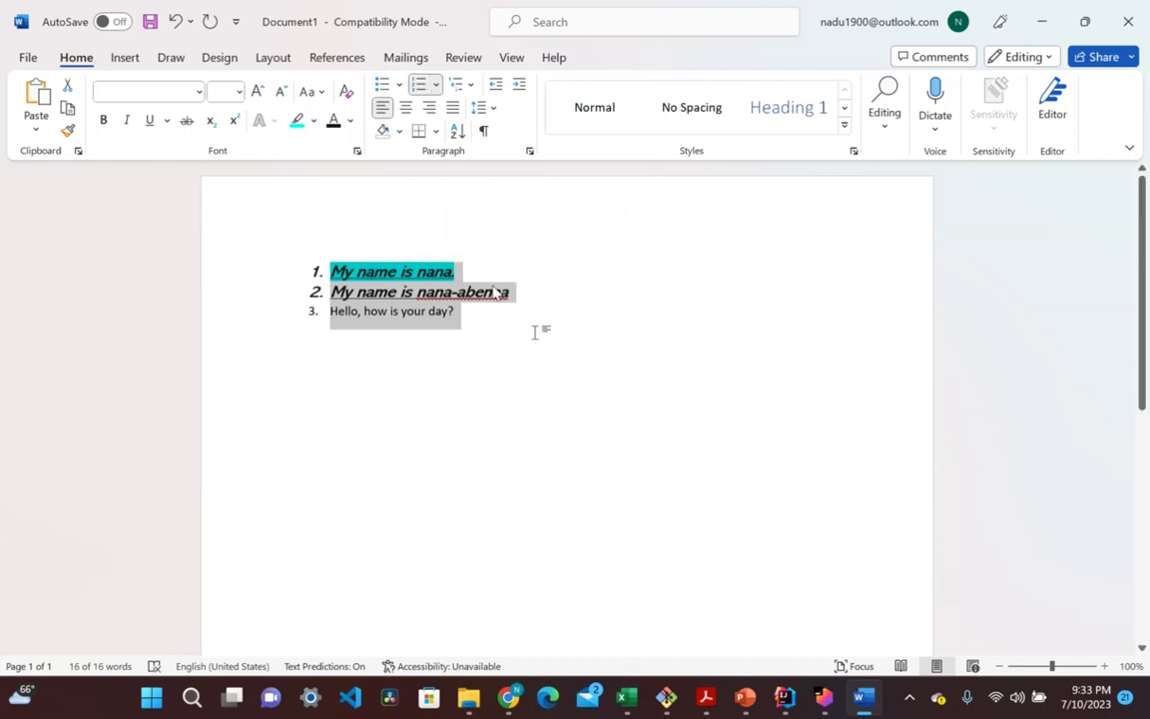
Step: Browse the available bullet symbols and number formats for the list
left_click(399, 85)
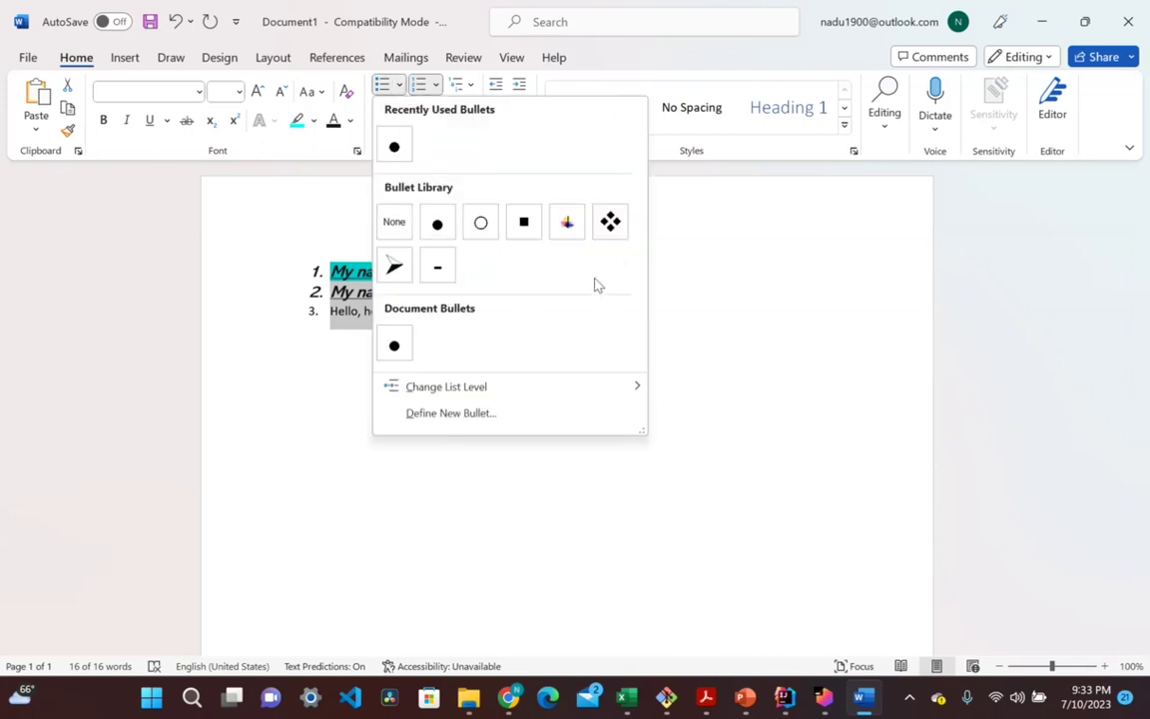
left_click(436, 85)
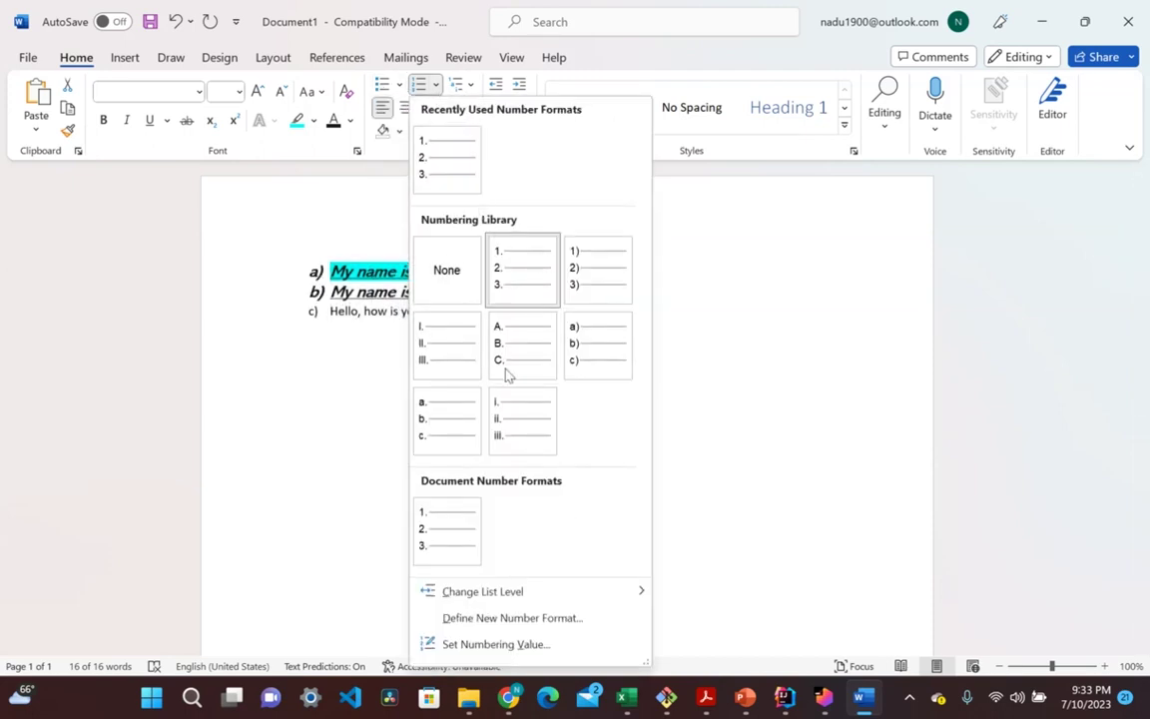
left_click(723, 341)
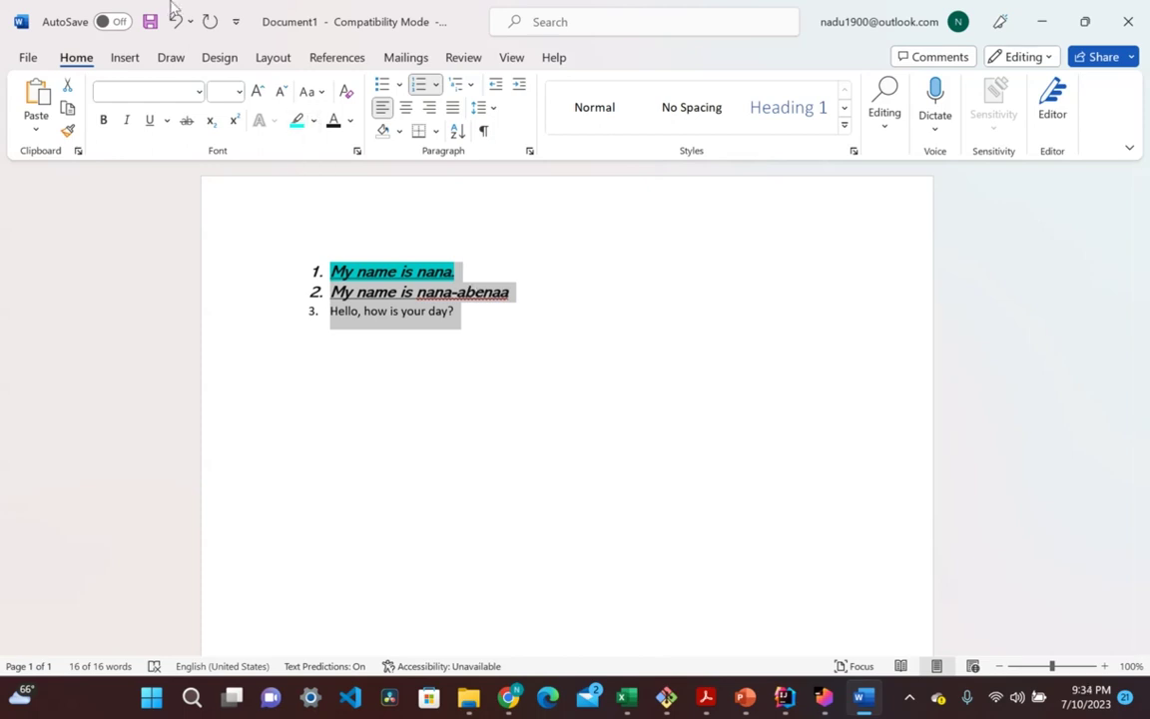
Step: Insert the stock image of the paint palette and landscape painting on the empty line below the list
left_click(123, 58)
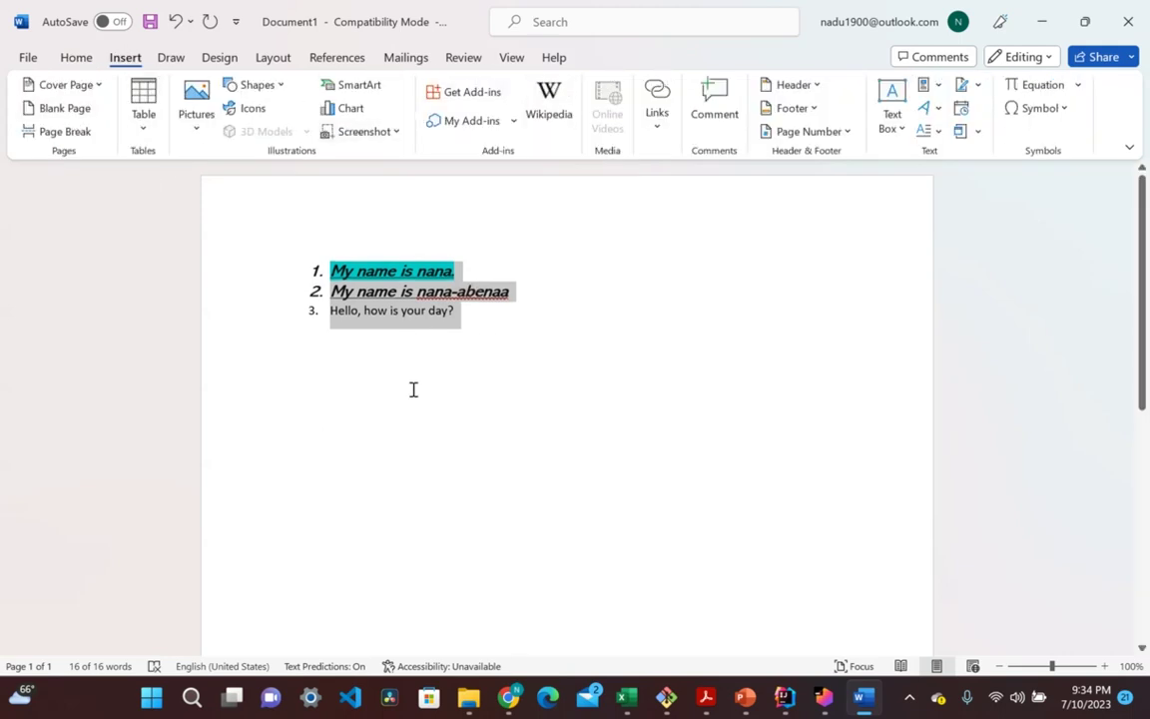
left_click(455, 391)
left_click(197, 130)
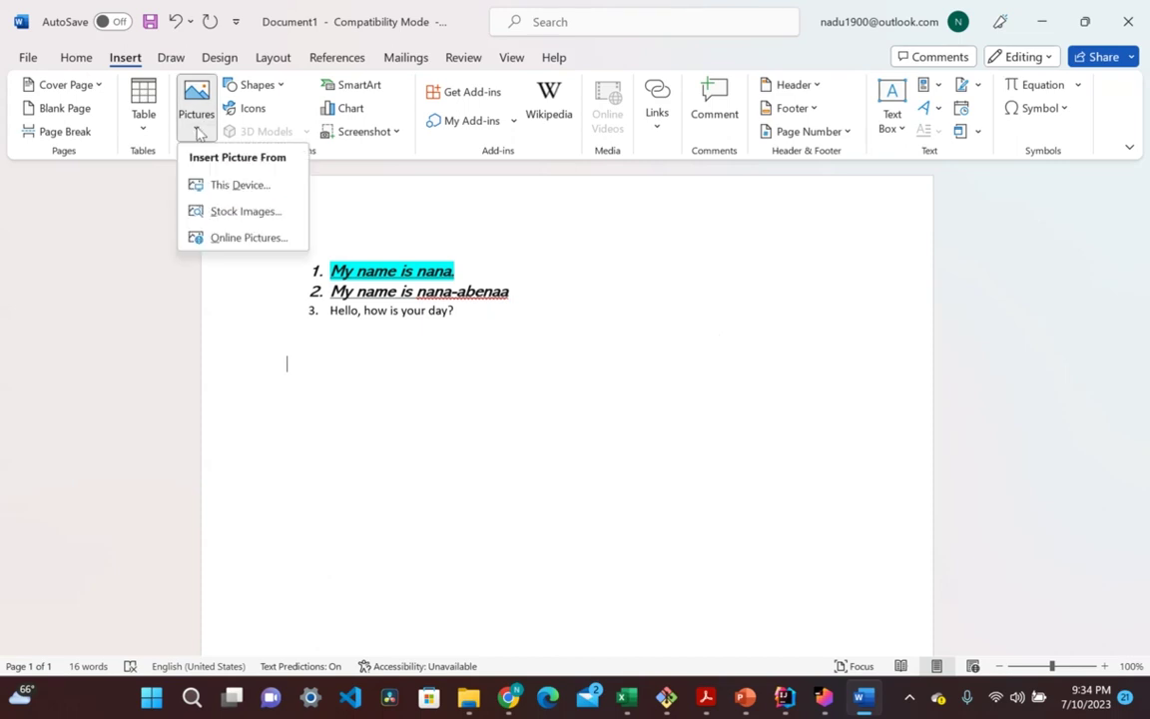
left_click(240, 212)
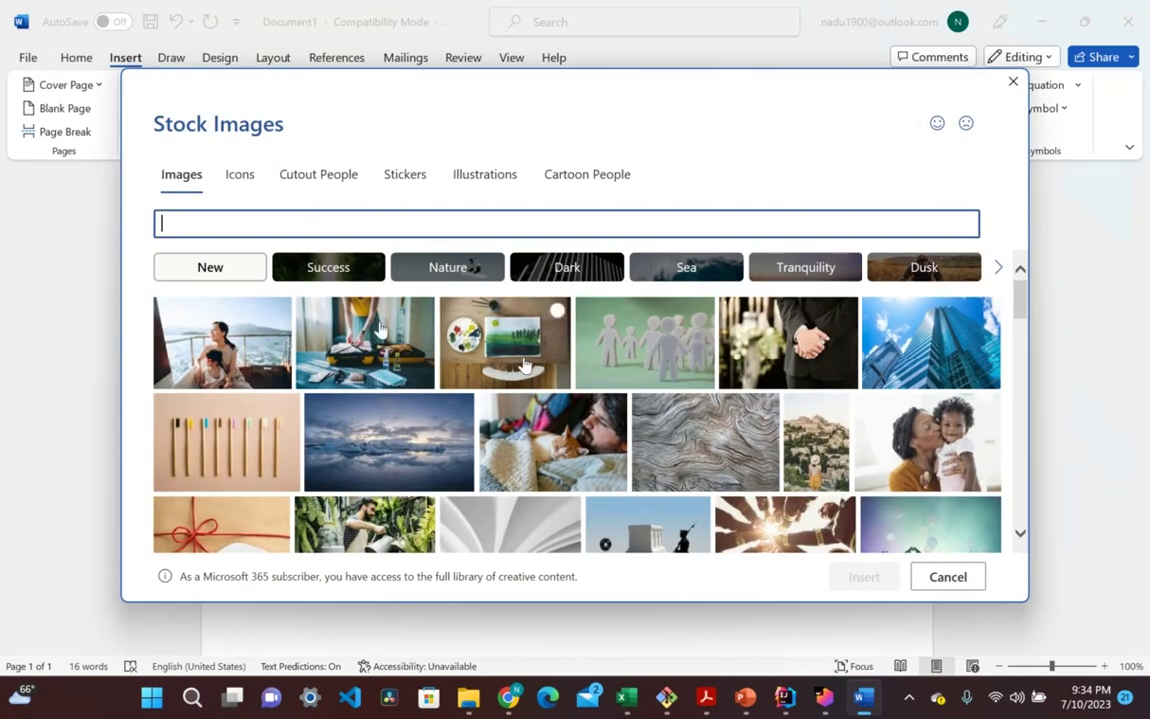
left_click(514, 339)
left_click(868, 585)
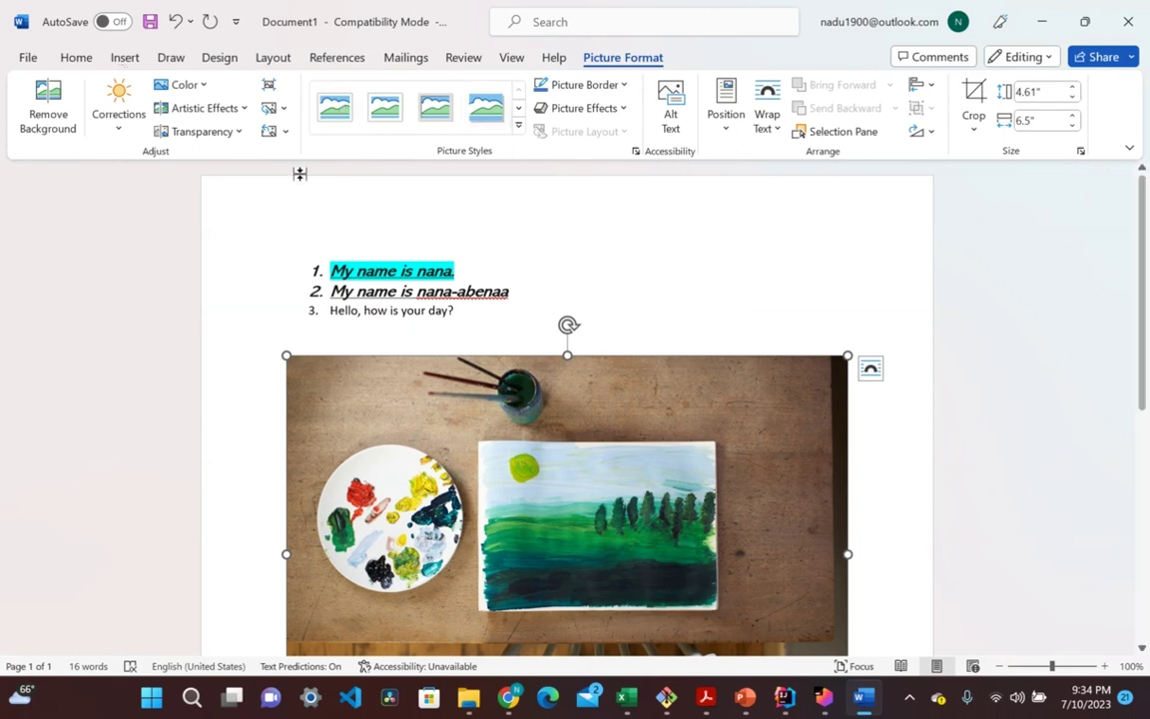
Step: Draw a rounded rectangle about 2" wide and 0.79" high beside the numbered list, above the picture
left_click(129, 58)
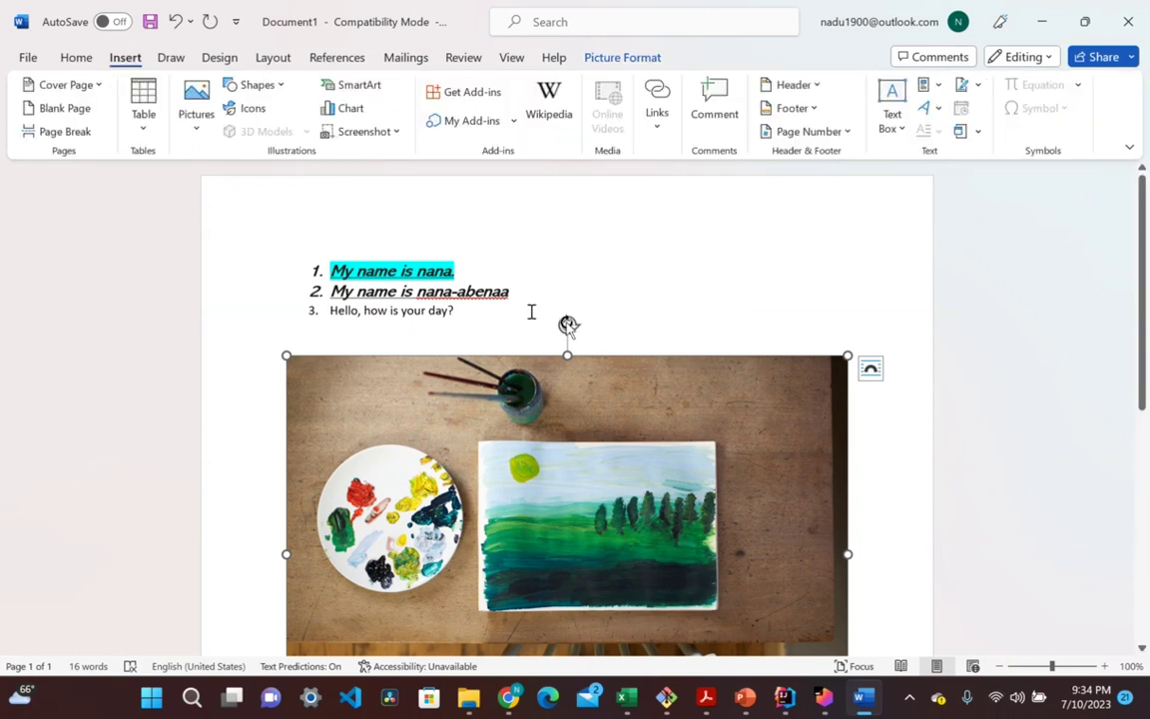
left_click(250, 86)
left_click(292, 215)
left_click_drag(572, 234, 745, 302)
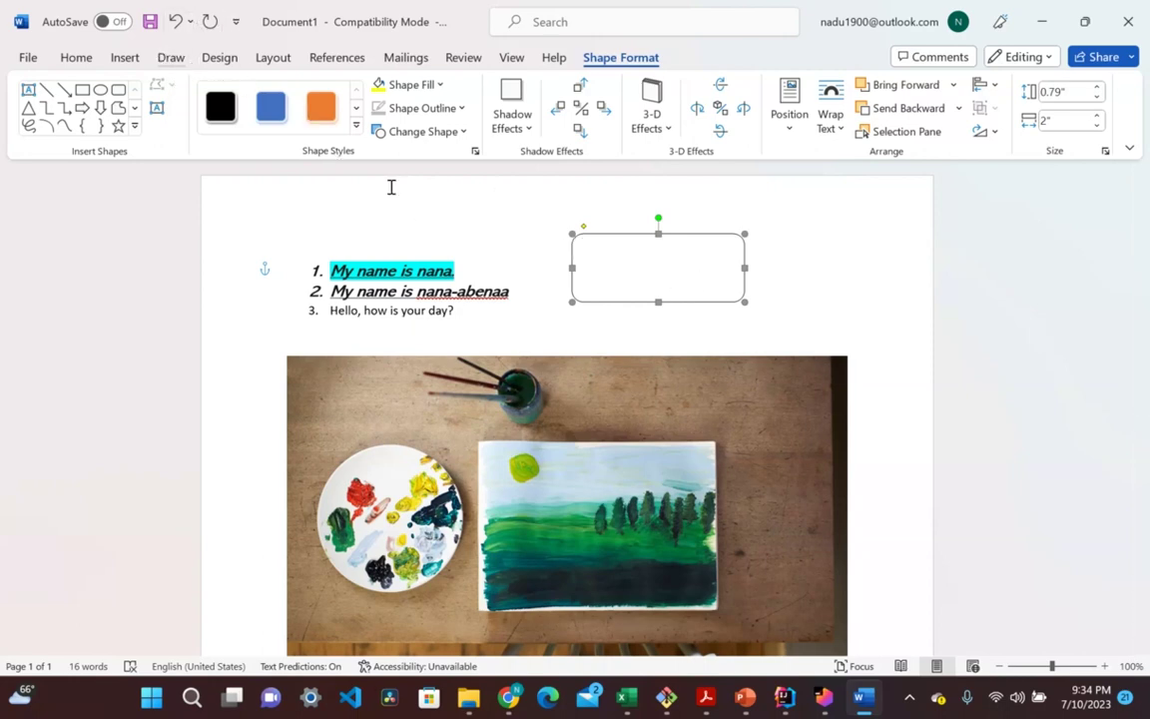
Step: Scribble freehand over and beyond the rounded rectangle with the black pen
left_click(168, 57)
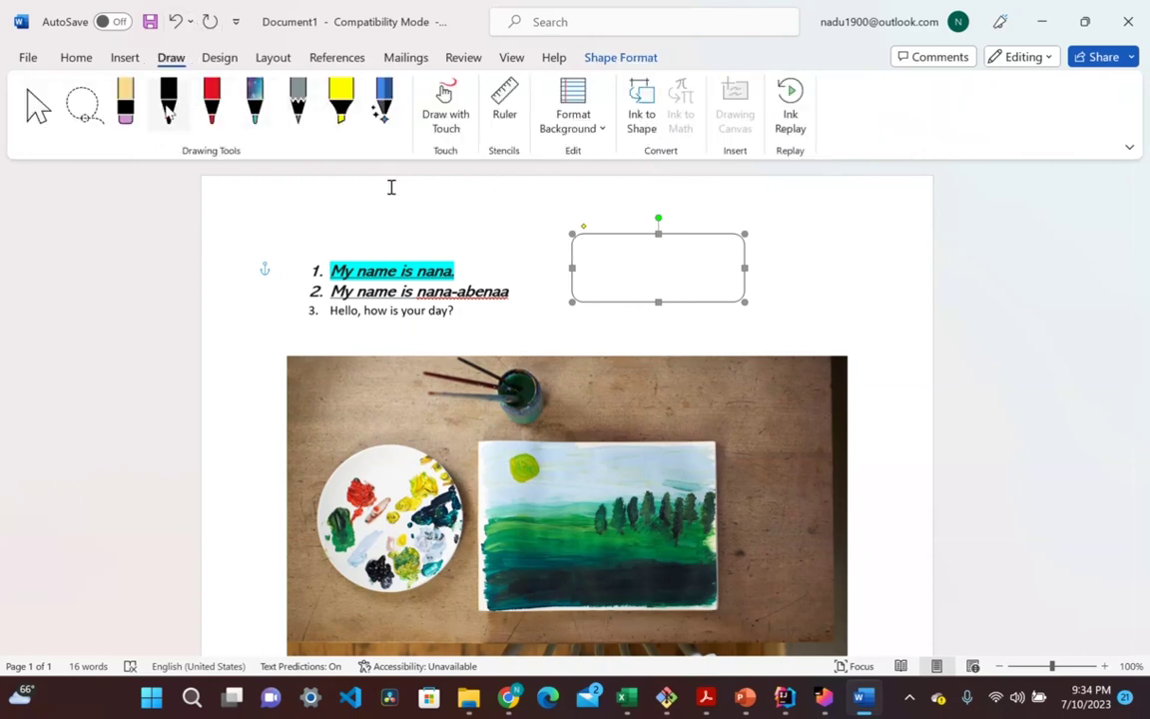
left_click(168, 105)
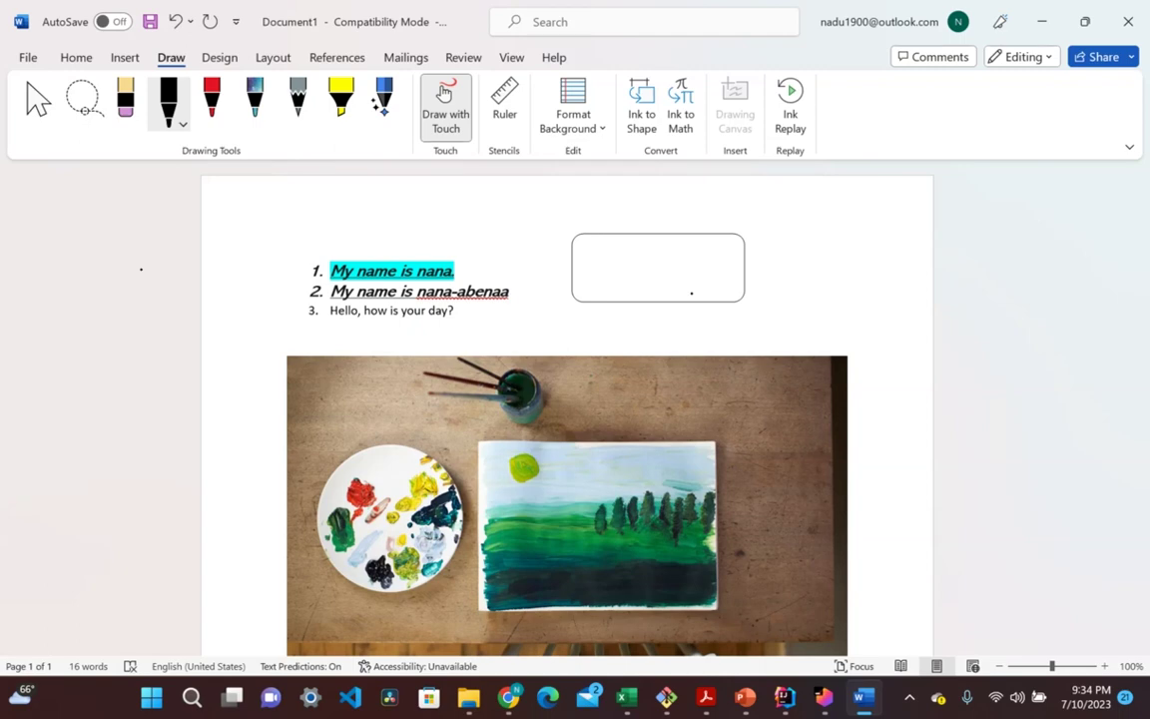
mouse_move(592, 279)
left_mouse_down()
mouse_move(747, 293)
mouse_move(639, 251)
mouse_move(769, 284)
mouse_move(861, 292)
mouse_move(599, 299)
mouse_move(769, 289)
mouse_move(599, 239)
mouse_move(645, 258)
left_mouse_up()
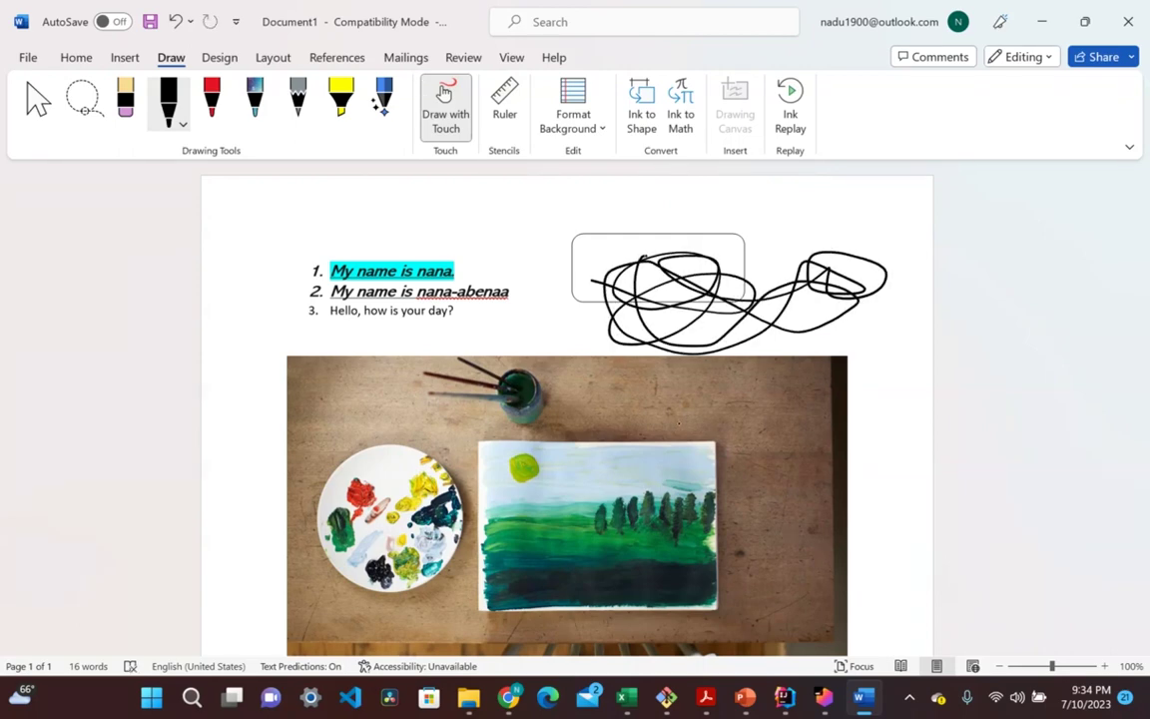
Step: Undo the pen scribble, redo it, and undo it again
left_click(176, 23)
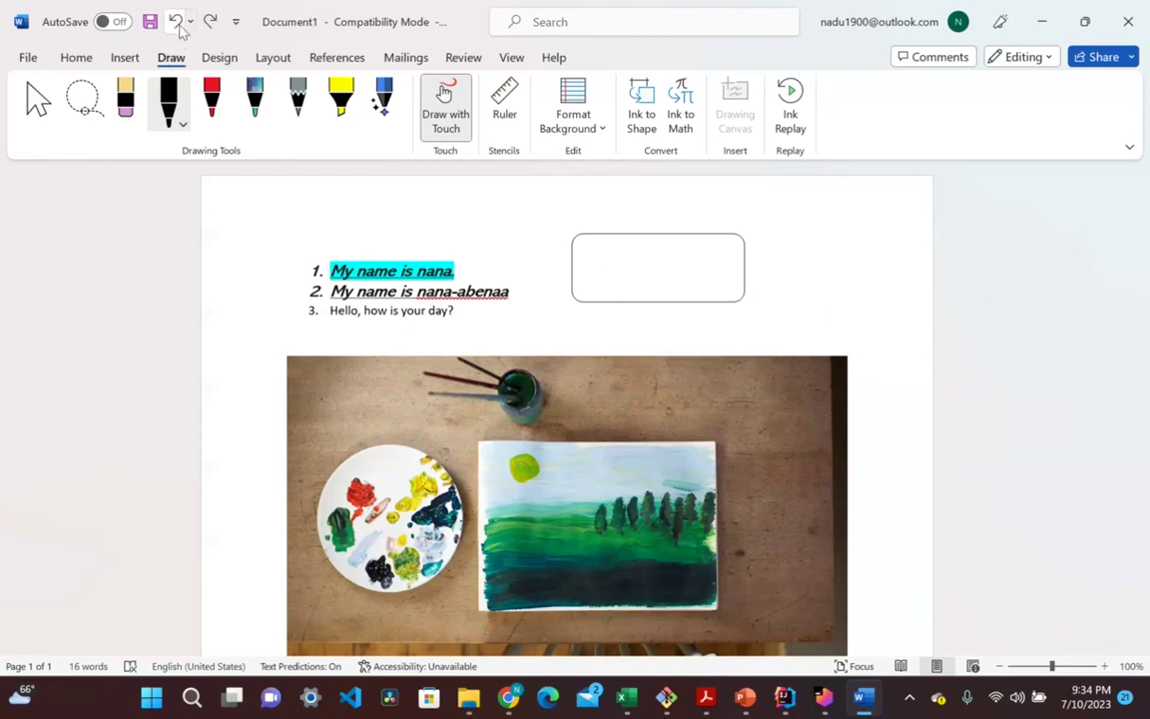
left_click(215, 22)
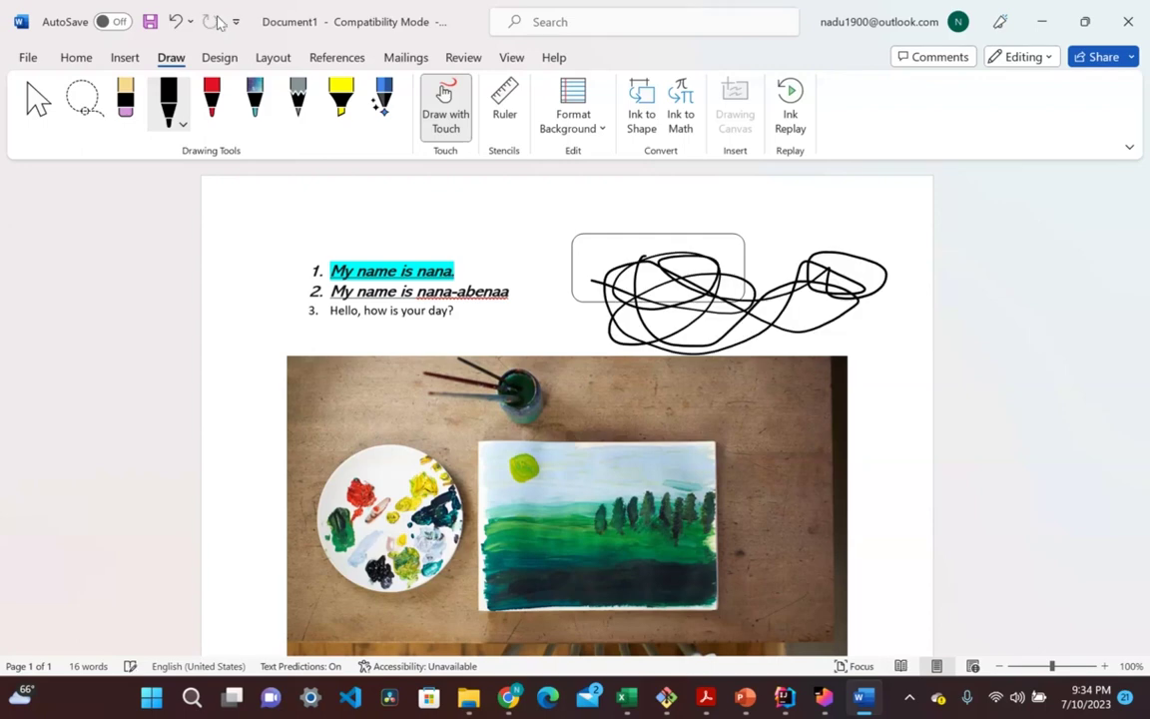
left_click(177, 23)
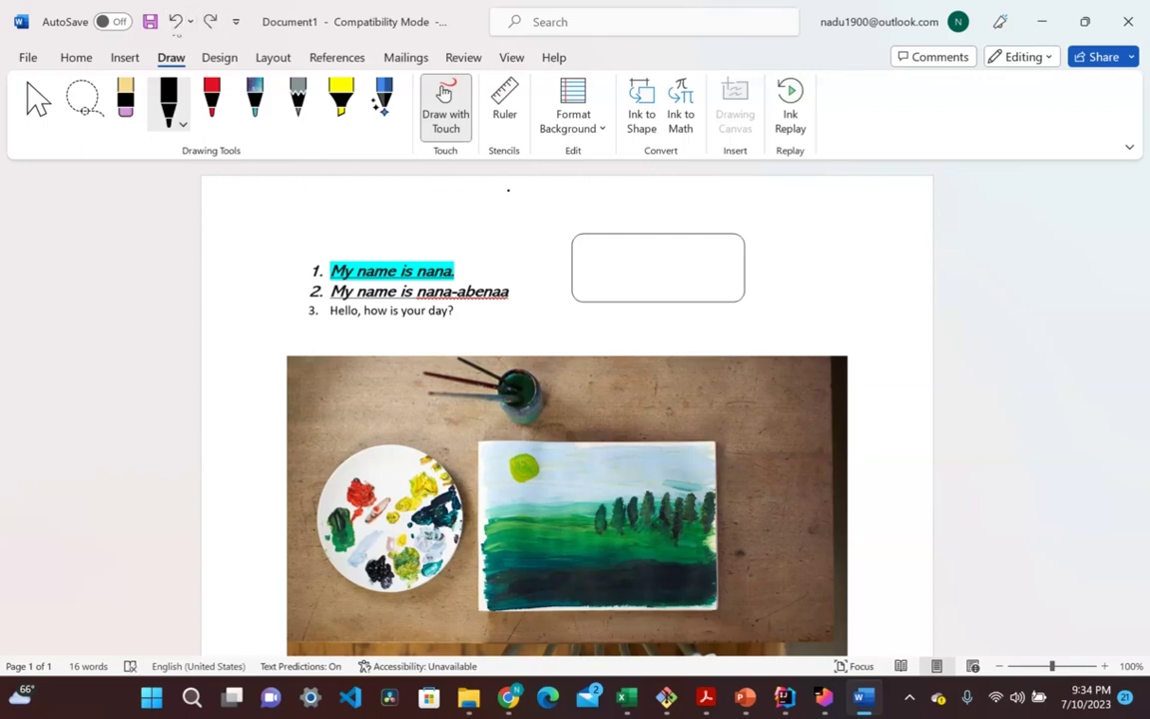
Step: Stop drawing with the pen and show the document design options
left_click(220, 58)
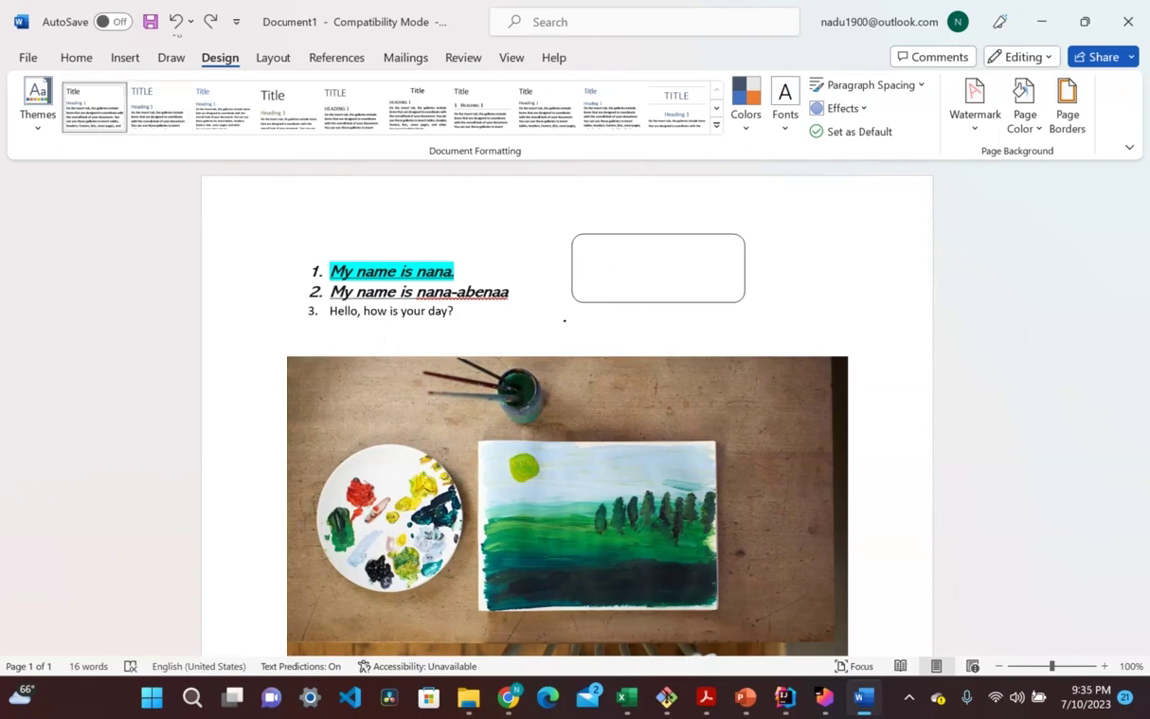
left_click(77, 60)
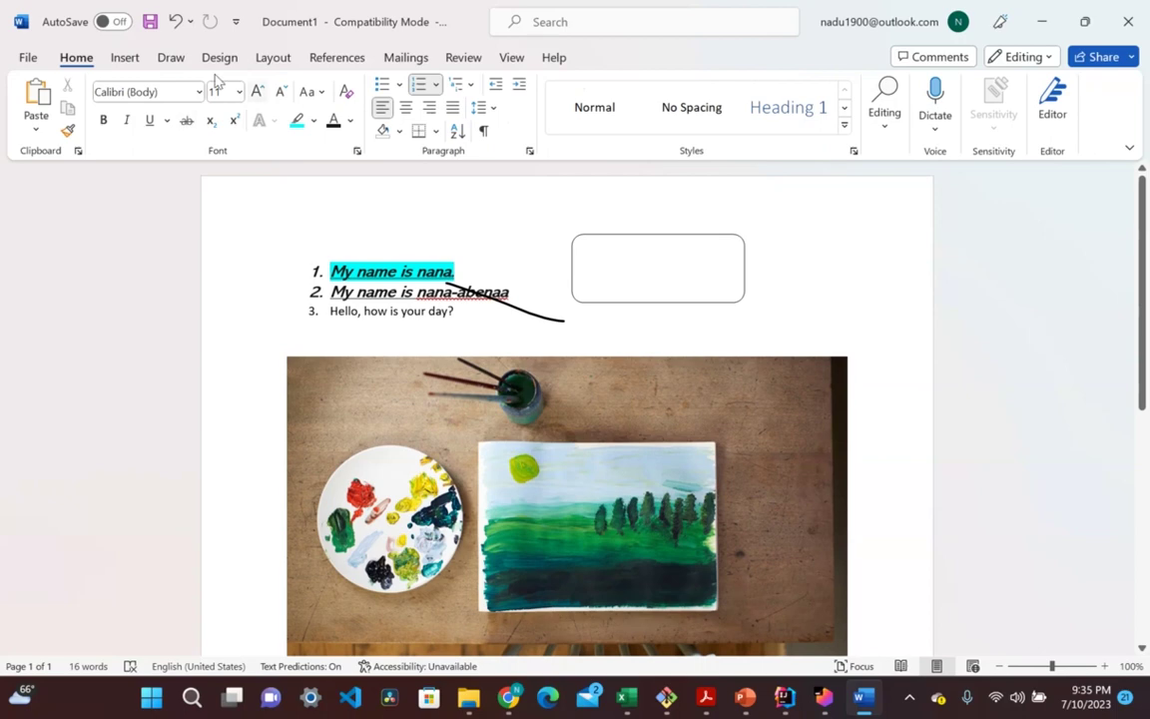
left_click(168, 60)
left_click(445, 92)
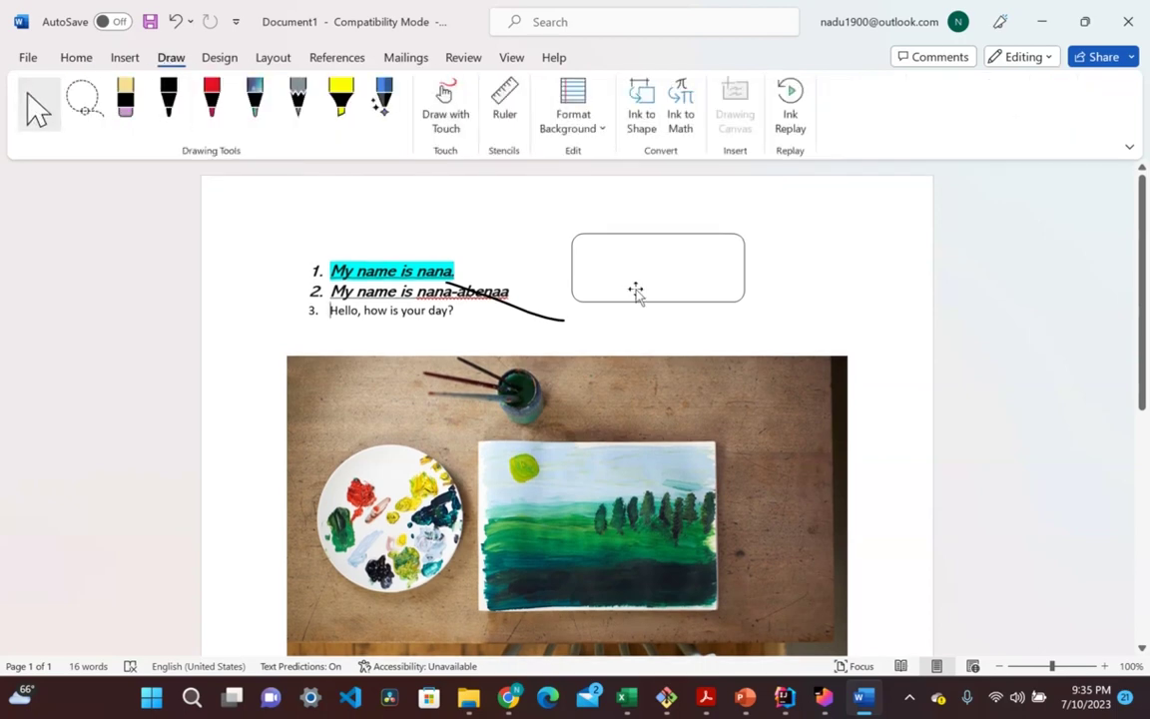
left_click(77, 61)
left_click(219, 58)
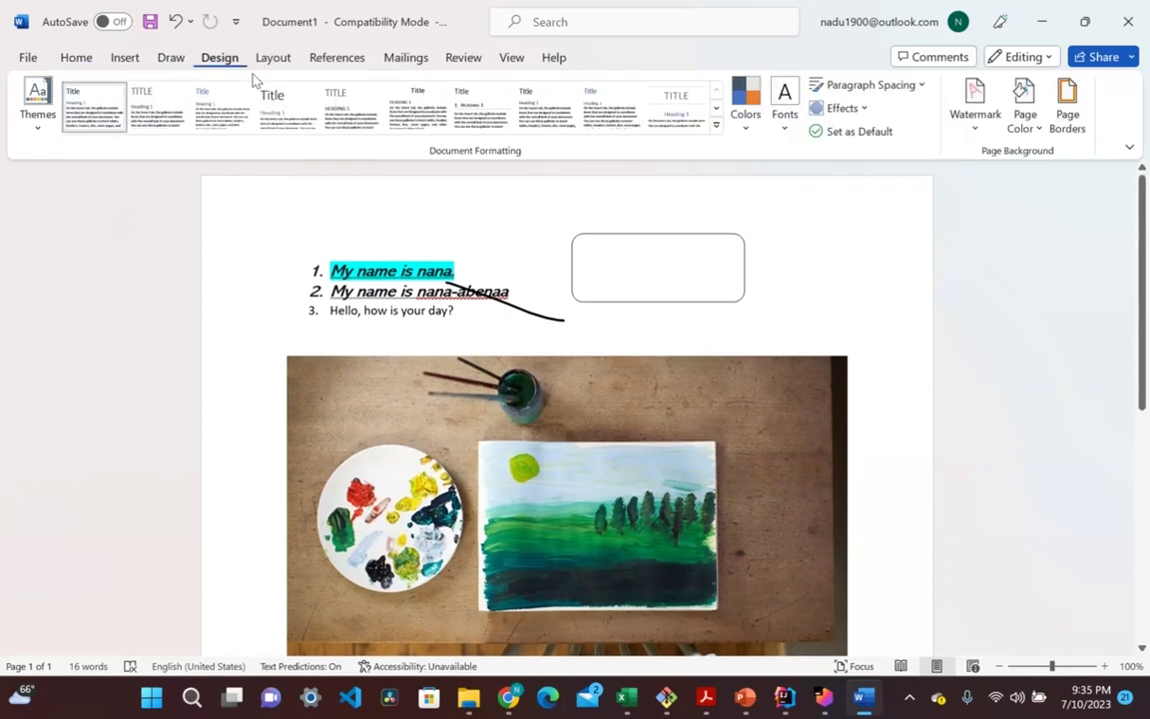
Step: Select the three list lines and apply the eighth style set in the document formatting gallery
left_click_drag(473, 320, 283, 256)
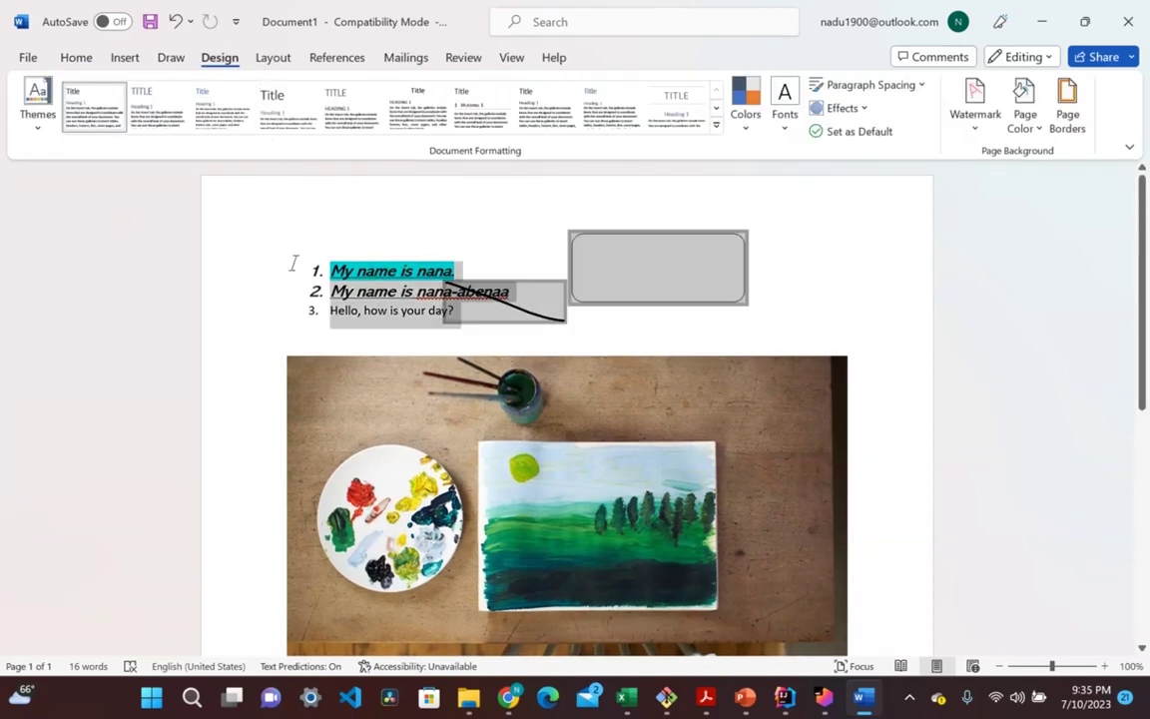
left_click(520, 258)
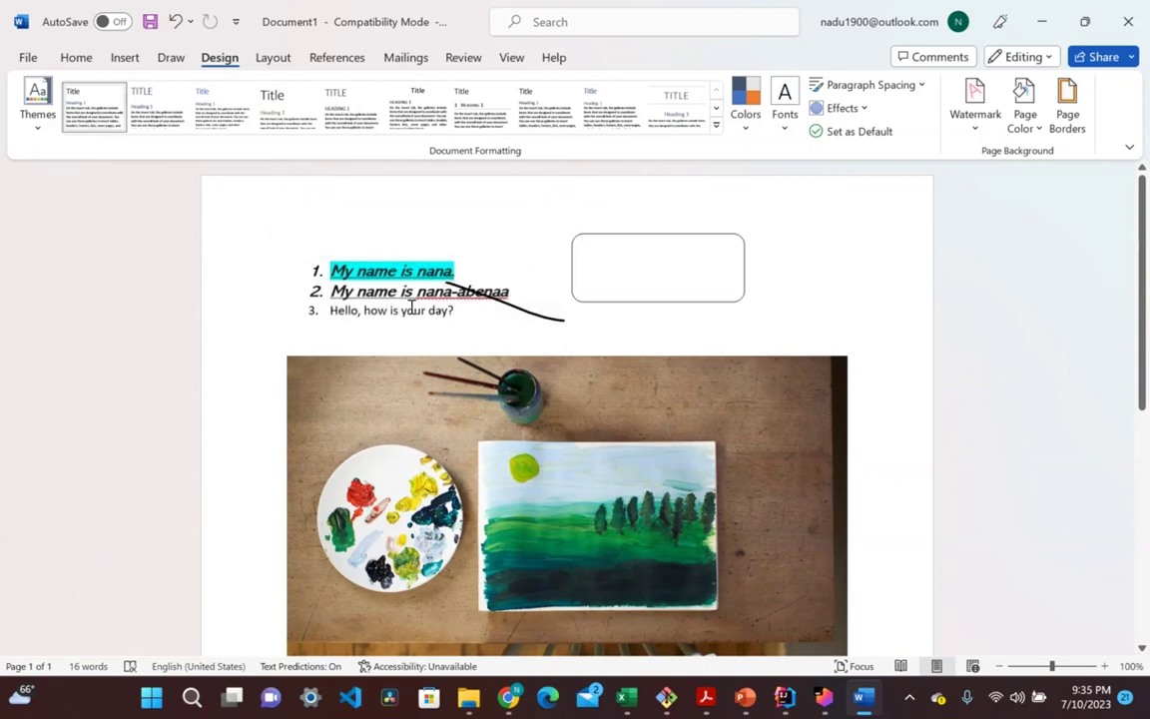
left_click_drag(466, 312, 300, 261)
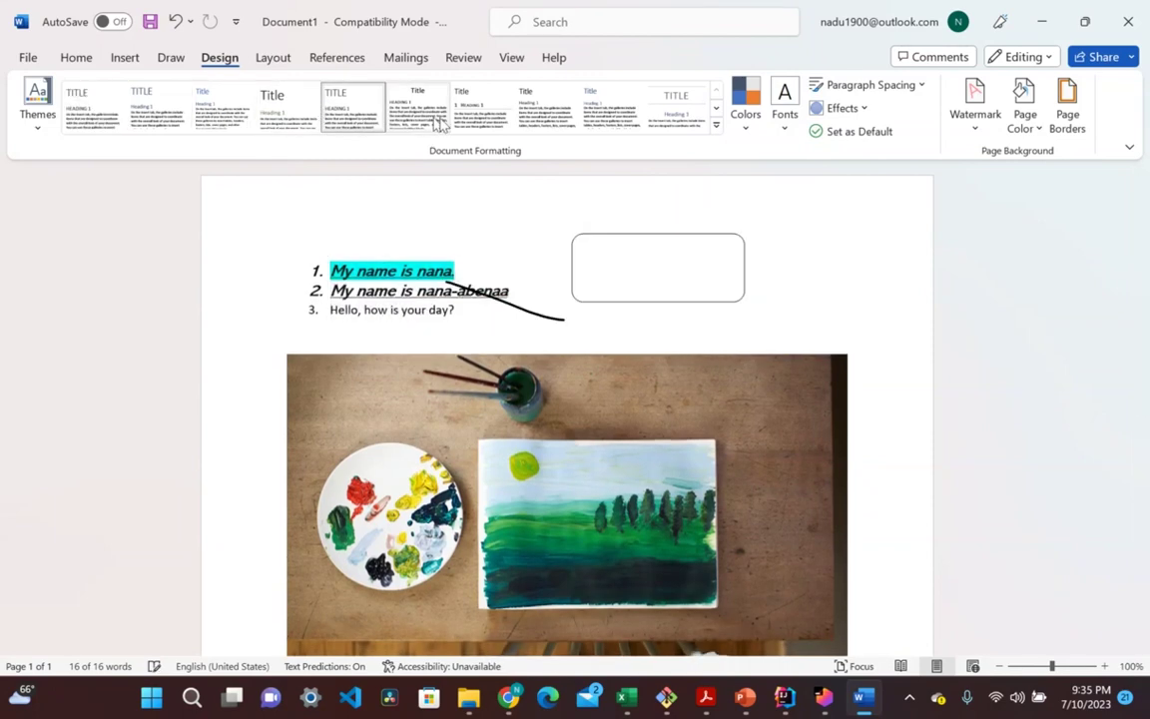
left_click(542, 122)
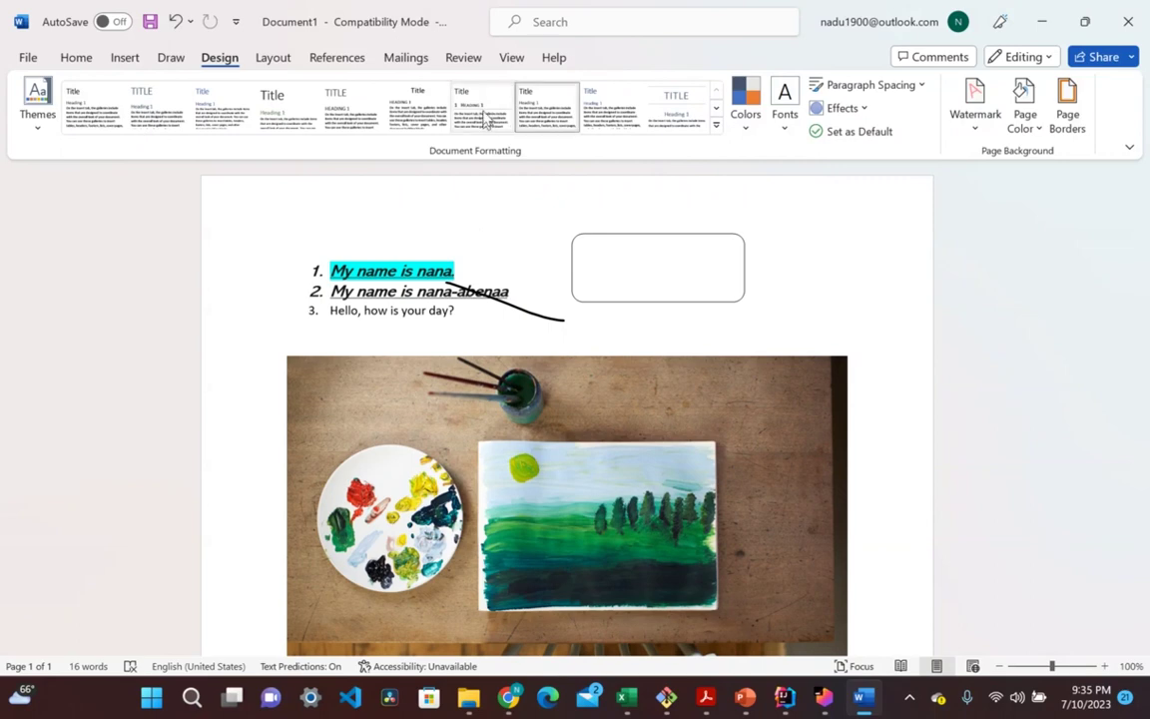
Step: Open the page layout options and look over the whole page
left_click(276, 59)
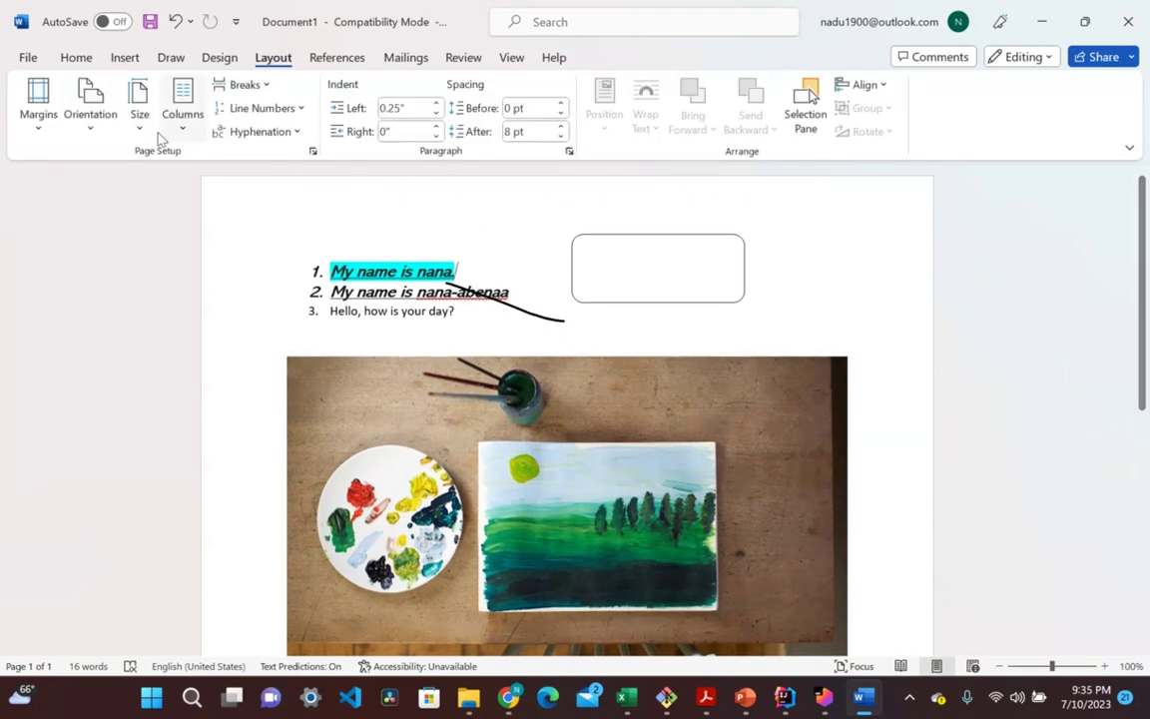
scroll(631, 308, "down", 5)
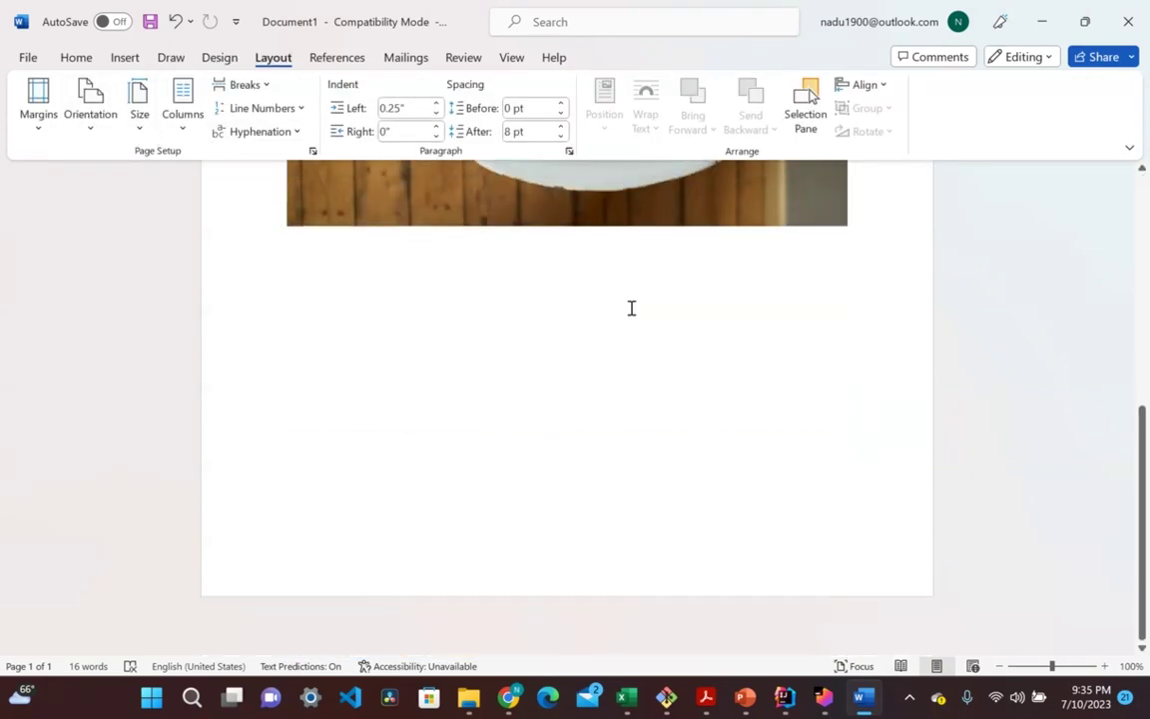
scroll(632, 308, "up", 5)
scroll(631, 308, "down", 1)
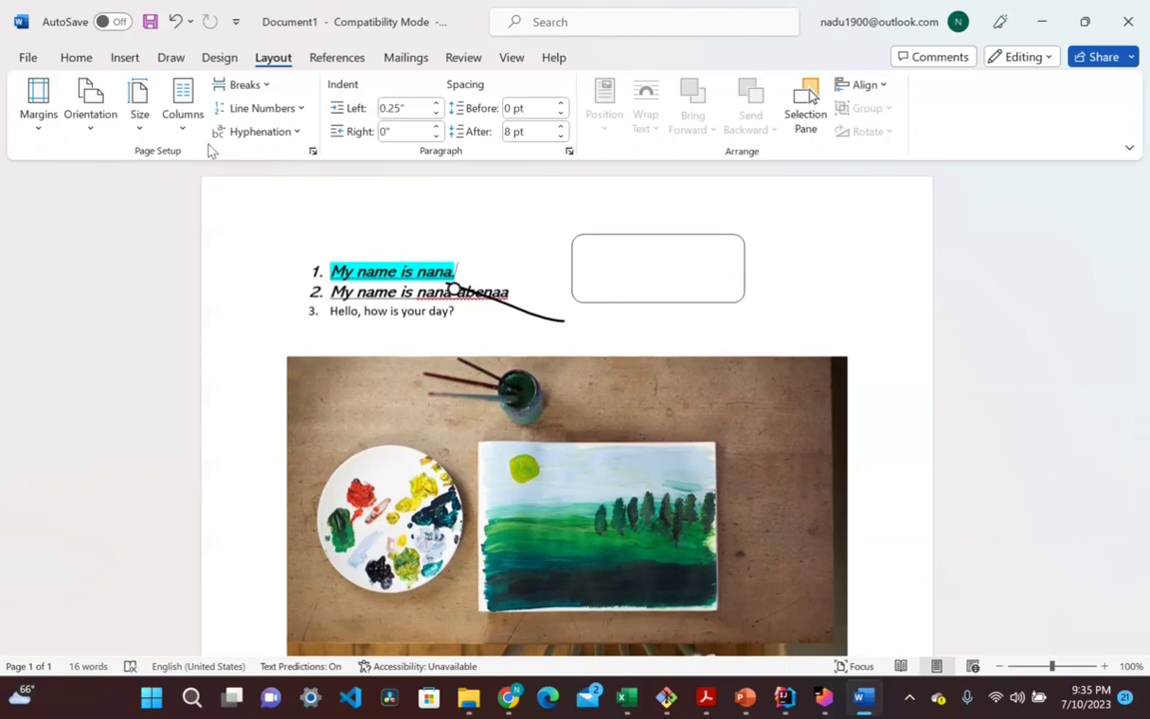
Step: Look over the references options and the mailings options for the document
left_click(251, 267)
left_click(831, 305)
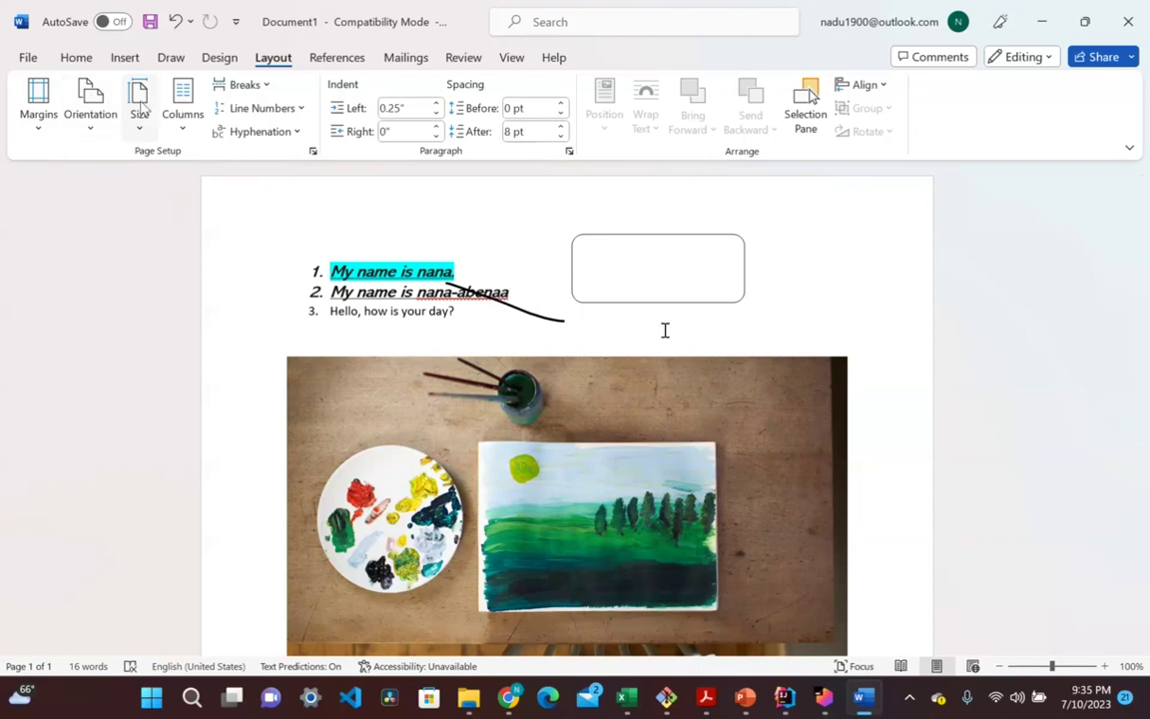
left_click(338, 60)
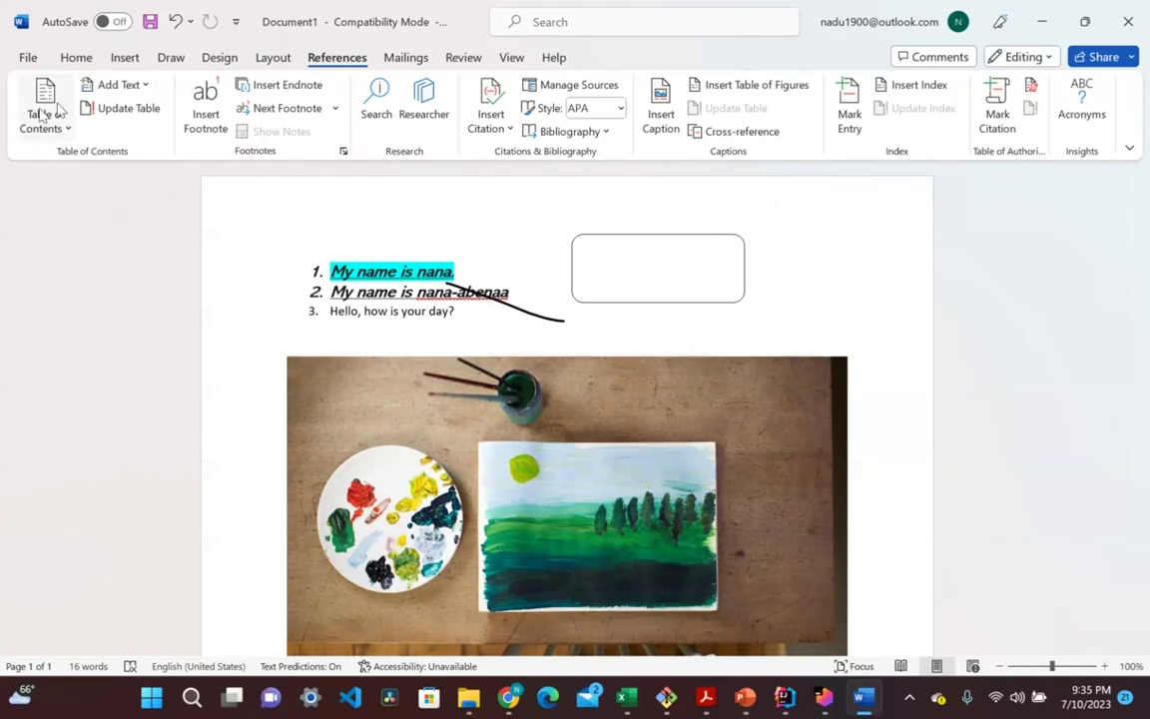
left_click(397, 60)
Step: Run a spelling and grammar check and accept the suggested capitalized spelling of the hyphenated name in the second list line
left_click(467, 60)
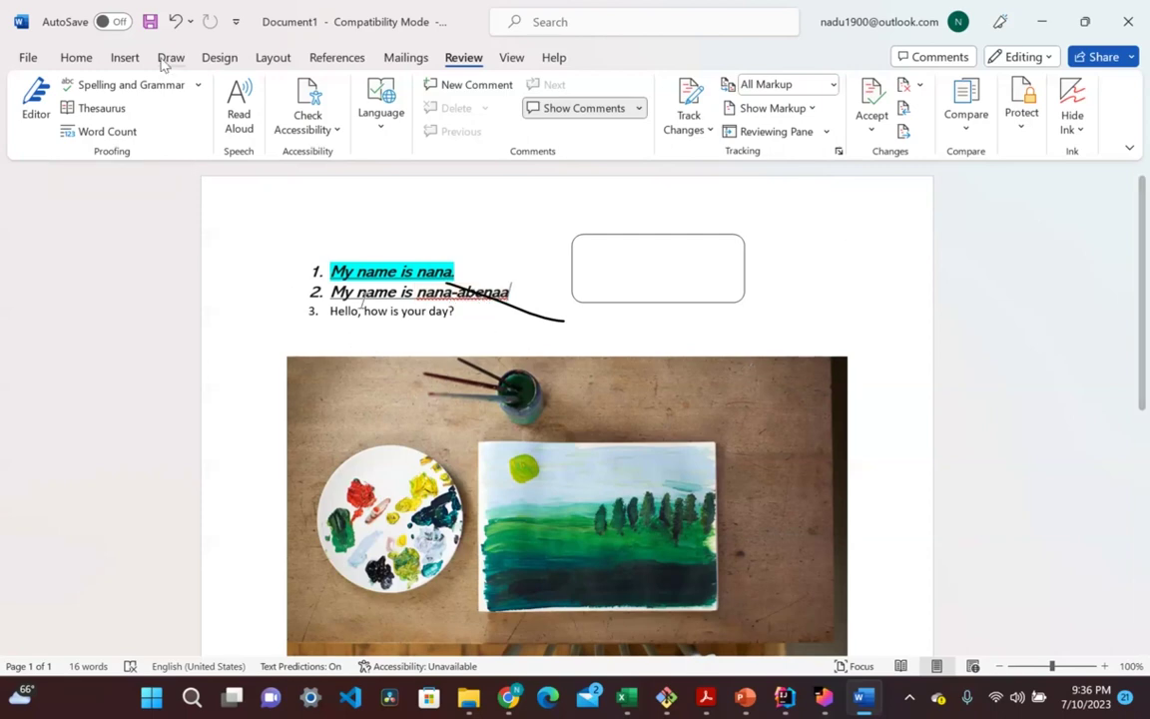
left_click(140, 85)
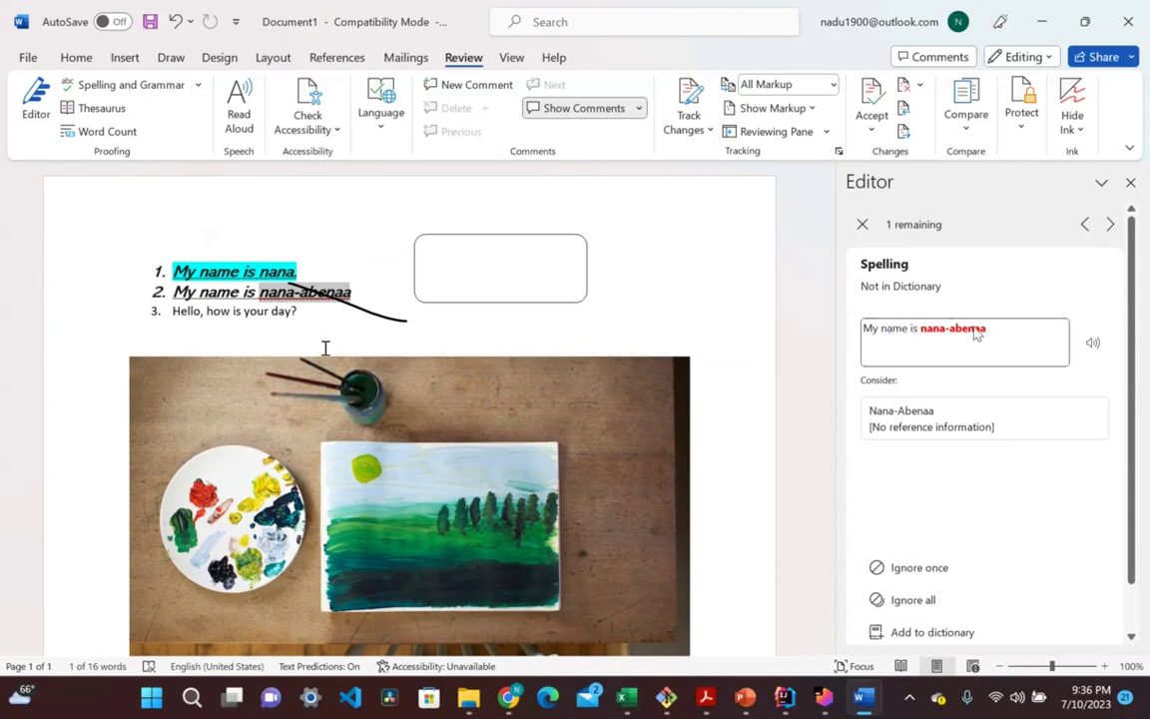
left_click(898, 417)
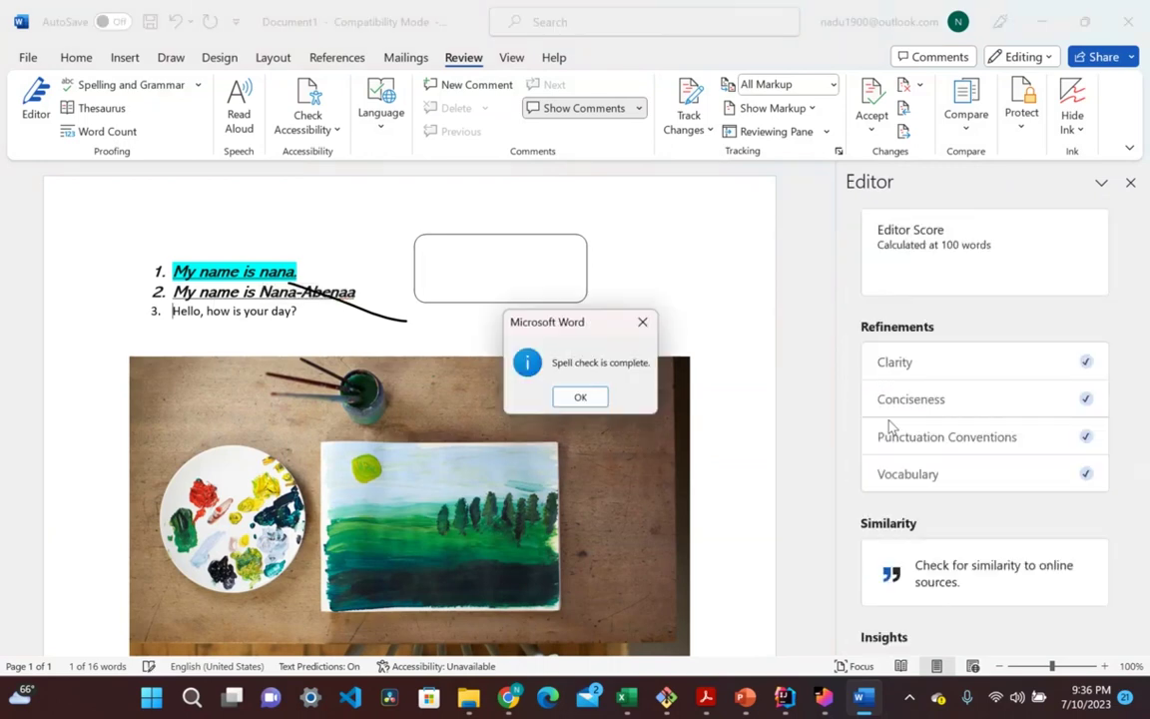
left_click(580, 397)
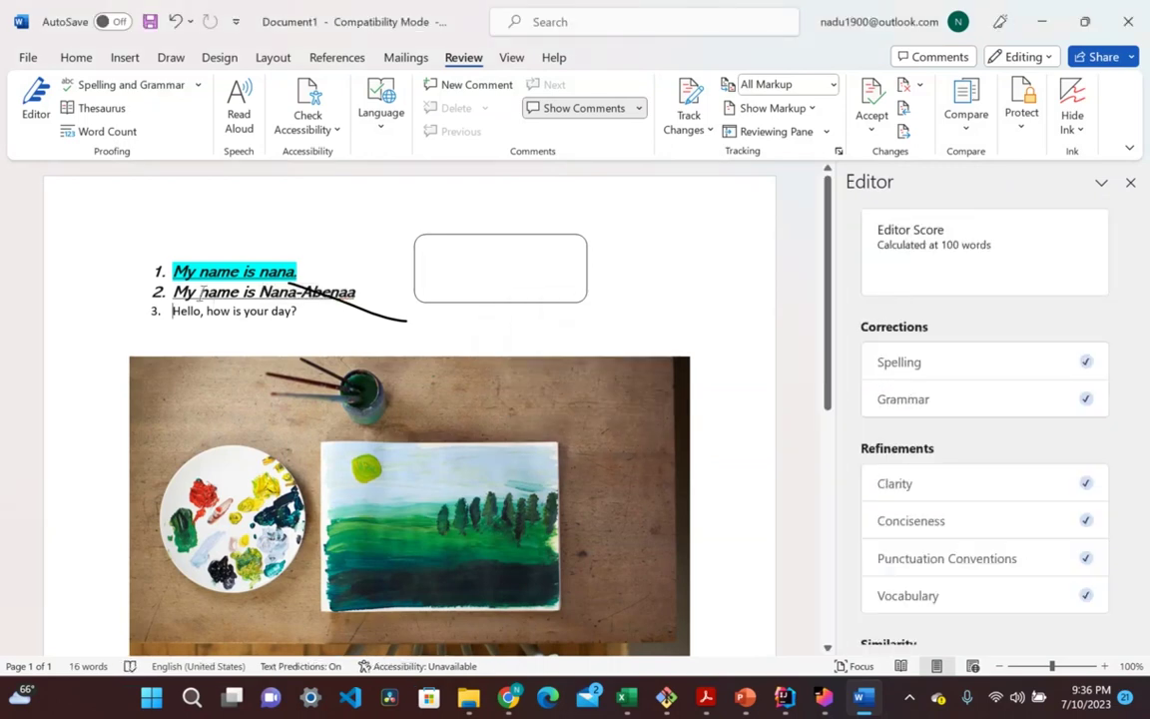